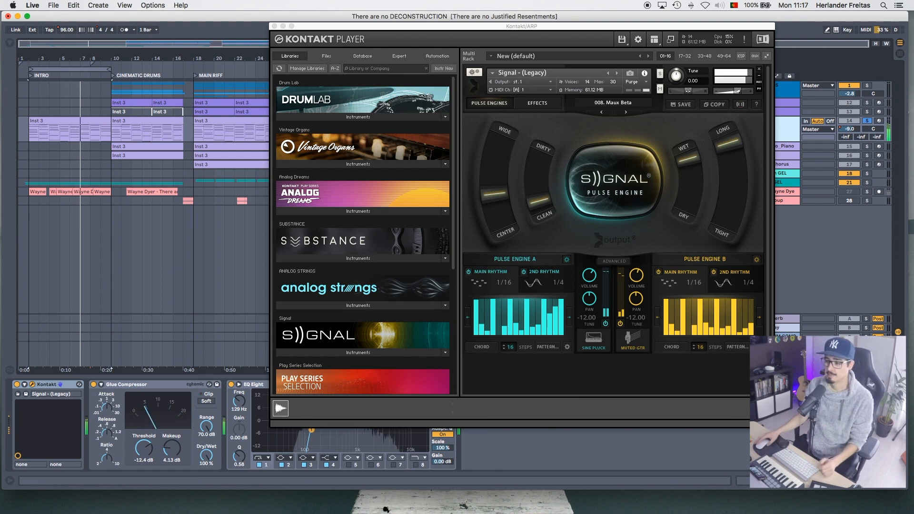
- Stop playback, set the loop region to the MAIN RIFF section and close the Kontakt Player window
click(498, 453)
key(space)
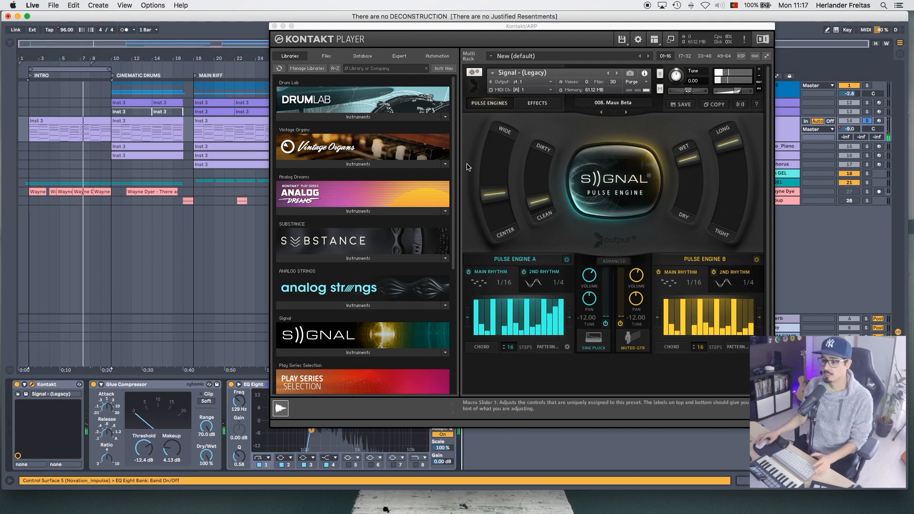
drag(340, 29, 248, 175)
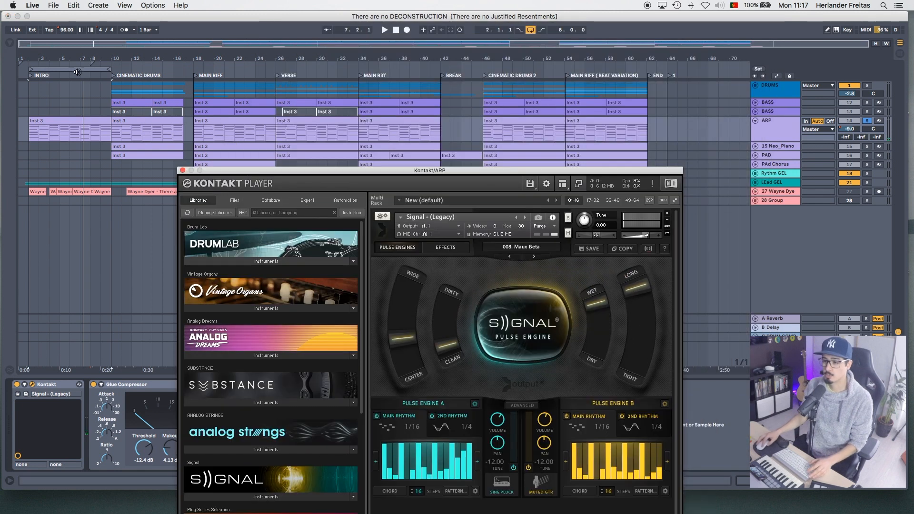
drag(78, 69, 246, 77)
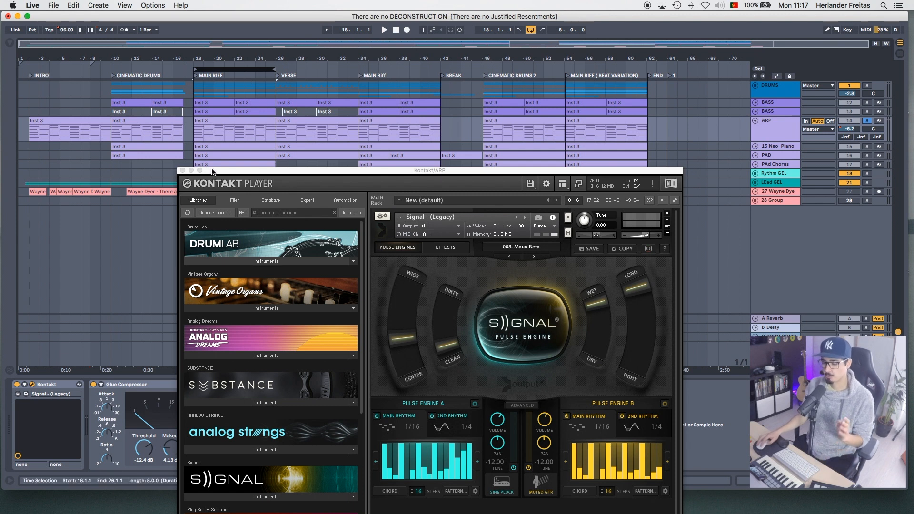
click(182, 171)
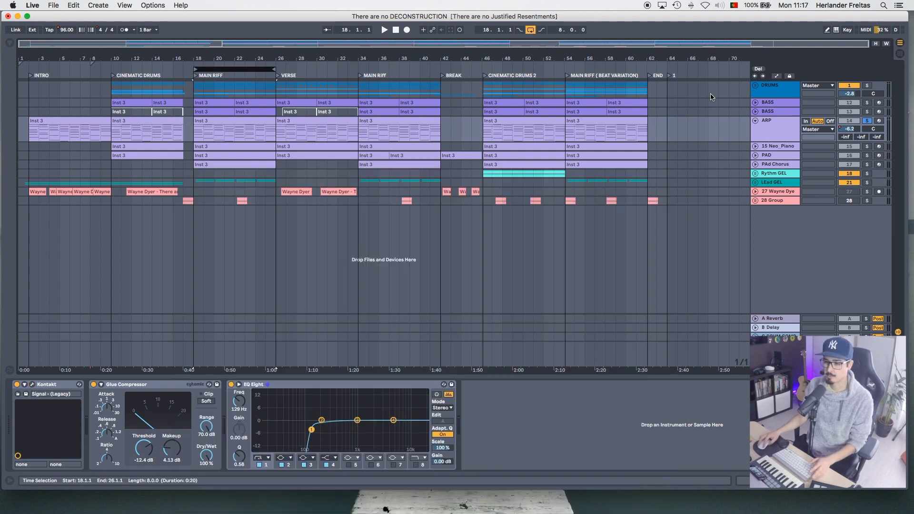
- Solo the Lead GEL group alongside the ARP track and play the looped MAIN RIFF section
click(866, 183)
click(234, 68)
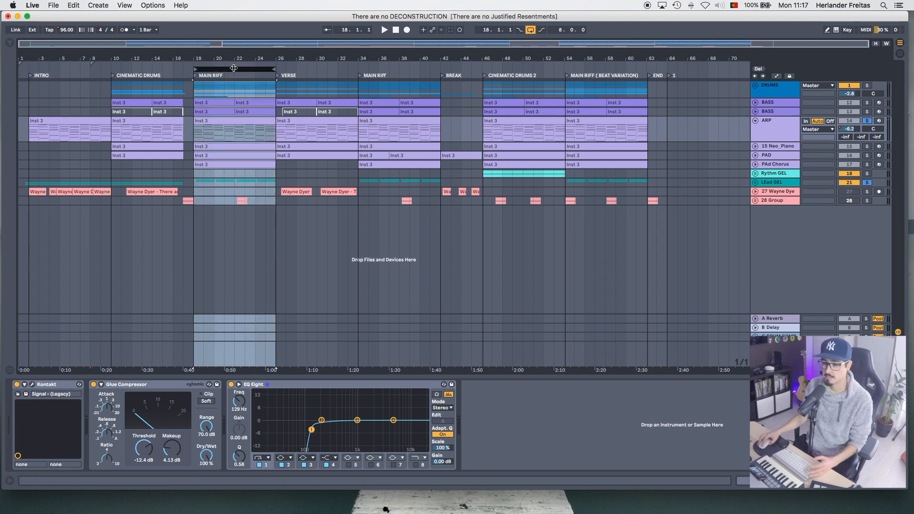
key(space)
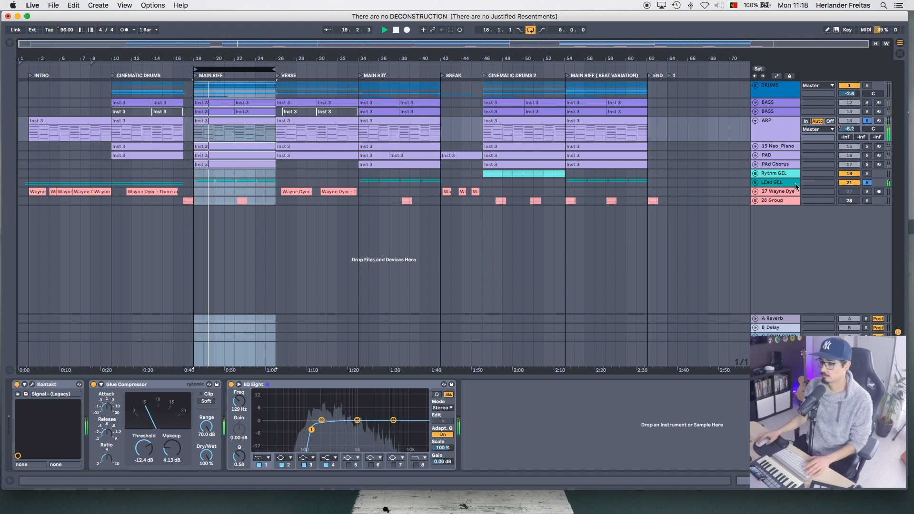
- Unfold the Lead GEL group and expand its RIGHT guitar track
click(755, 182)
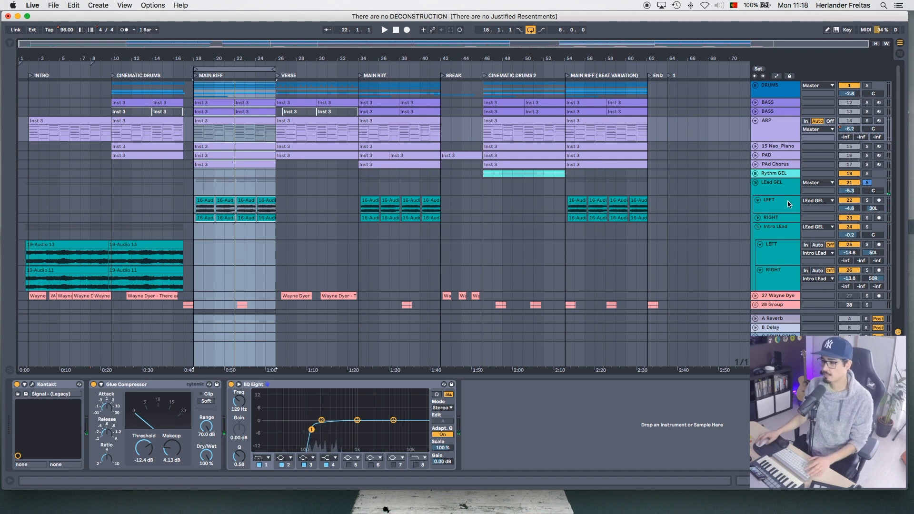
click(762, 219)
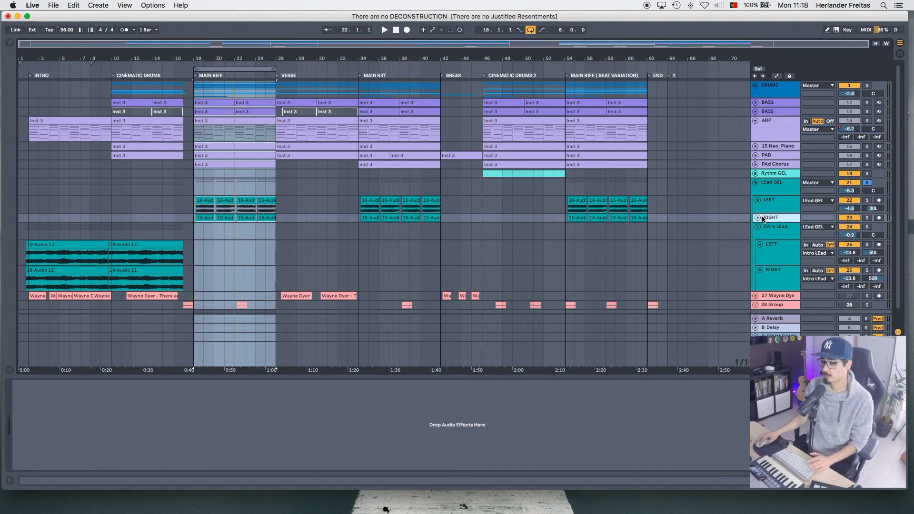
click(758, 218)
- Solo the LEFT lead guitar track during playback, and switch the solo to the RIGHT one for comparison
click(794, 206)
click(867, 200)
key(space)
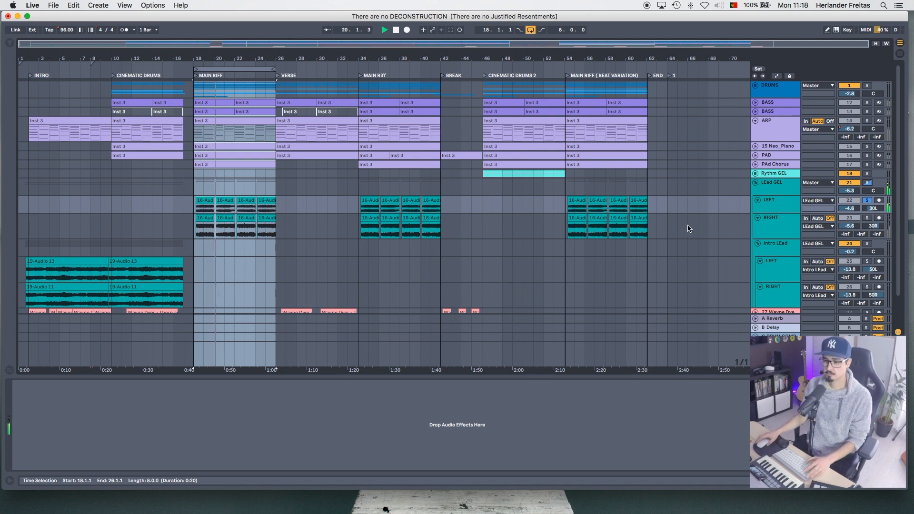
click(866, 217)
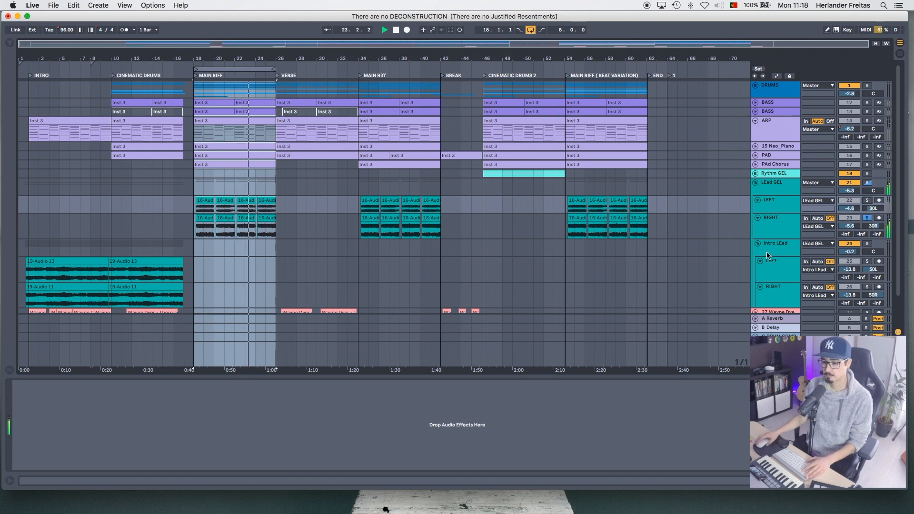
- Clear the track solos and play the looped MAIN RIFF section with the full mix
click(867, 218)
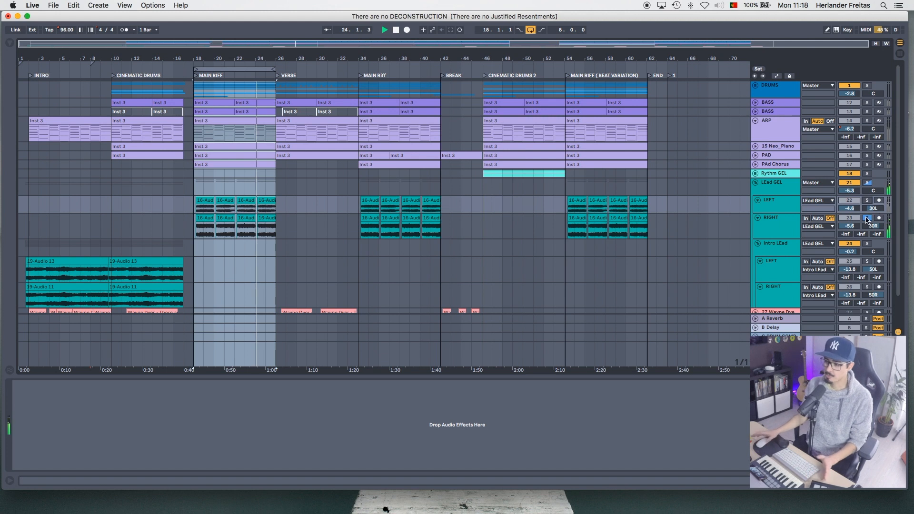
click(224, 69)
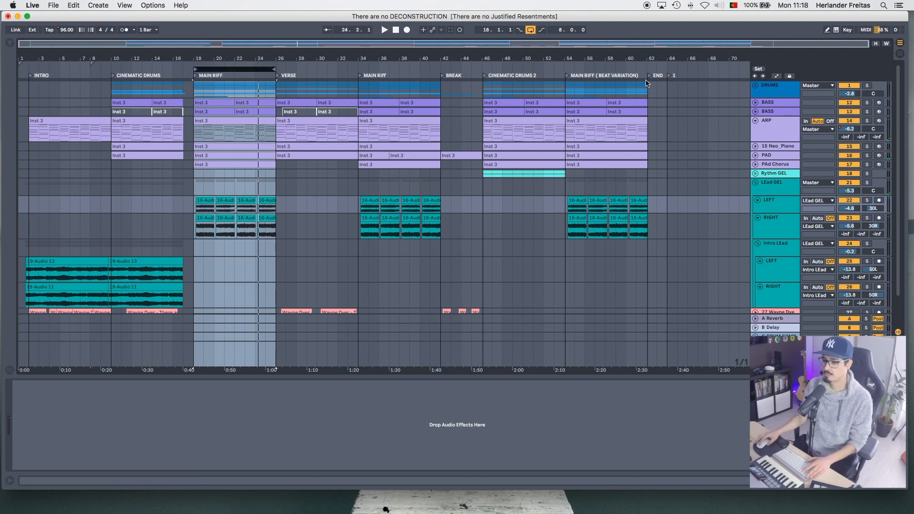
key(space)
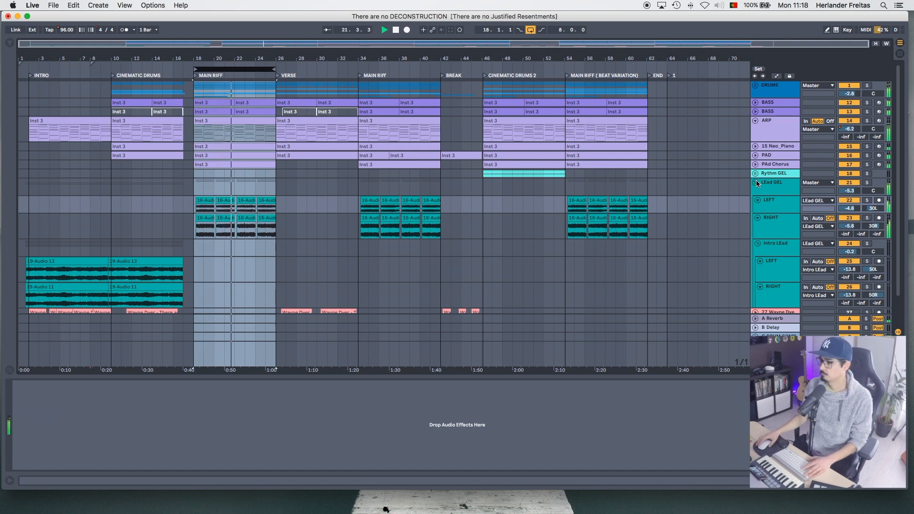
- Examine the TAL-Reverb-2 and Replika settings on the Lead GEL group, closing each plug-in window
click(767, 183)
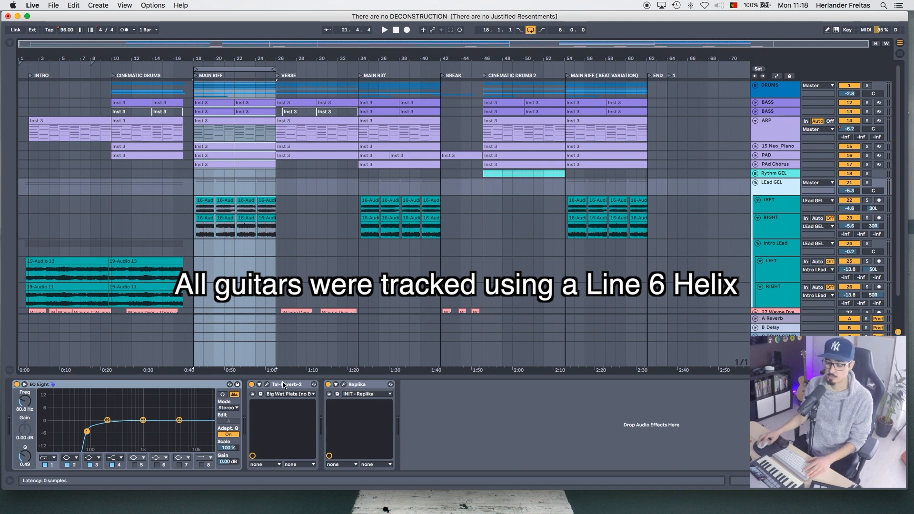
click(267, 384)
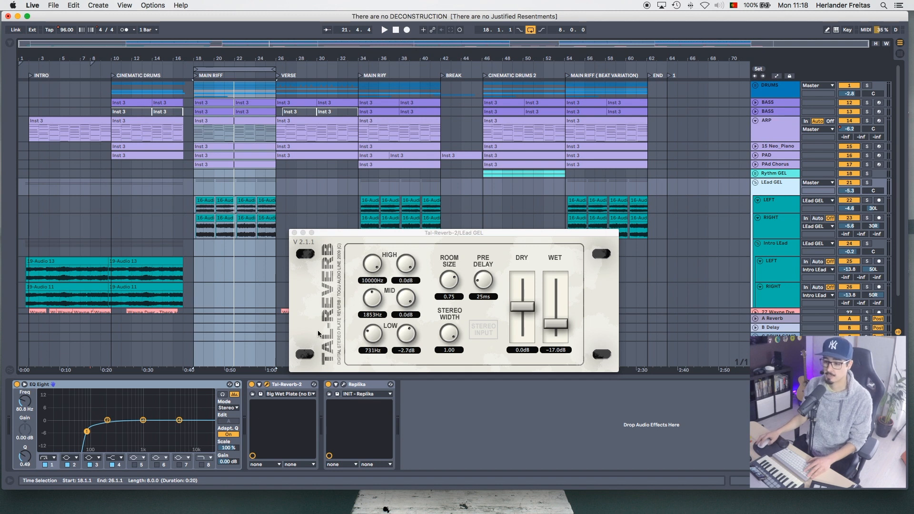
click(294, 232)
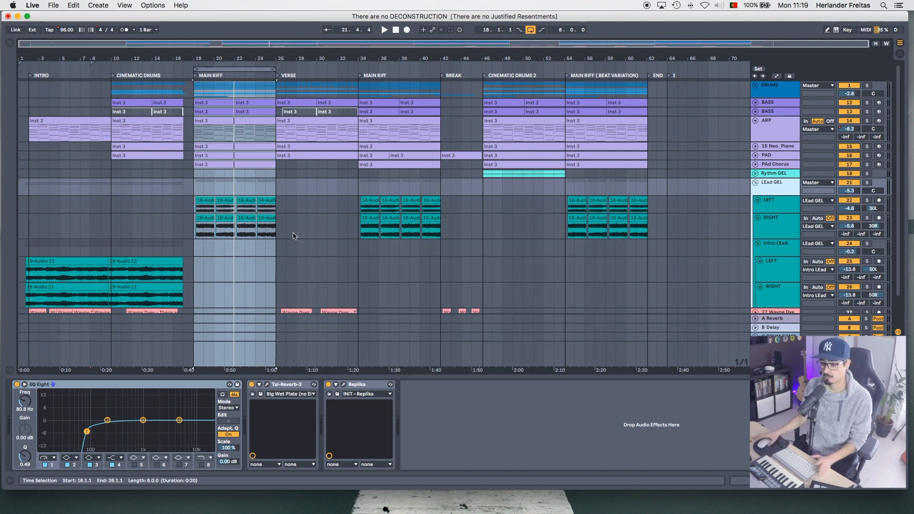
click(343, 385)
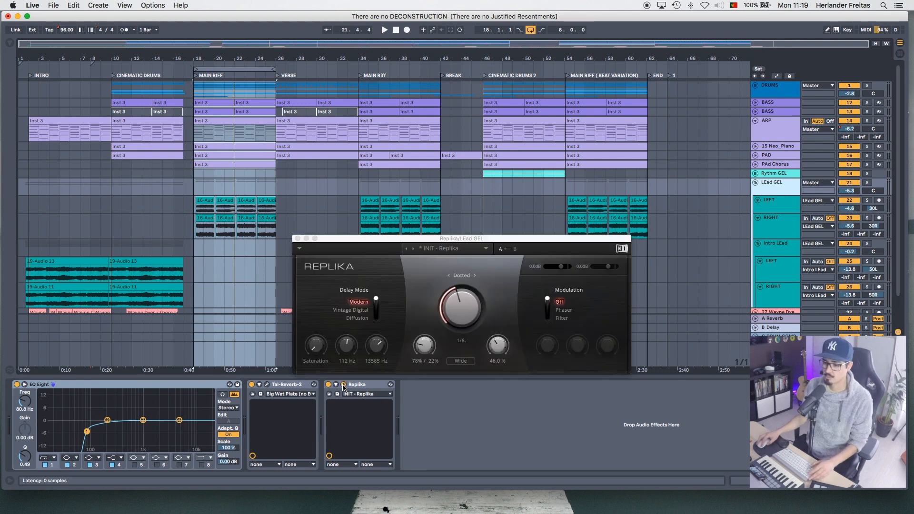
click(298, 239)
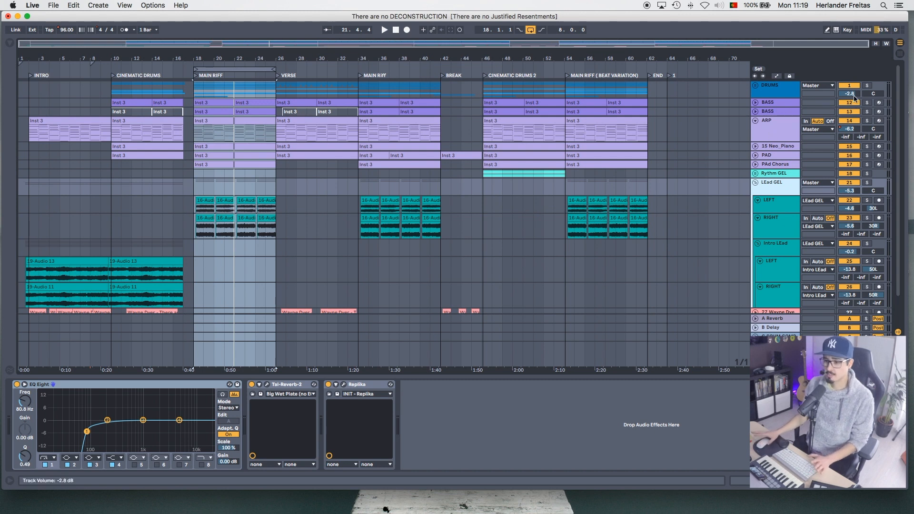
- Solo the DRUMS group, unfold its tracks and play the MAIN RIFF section
click(867, 86)
click(866, 86)
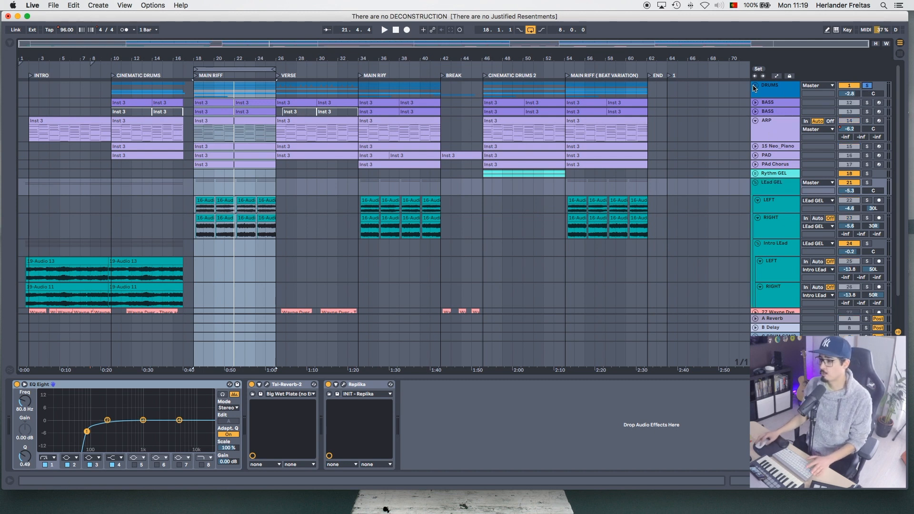
click(755, 87)
click(769, 110)
key(space)
key(h)
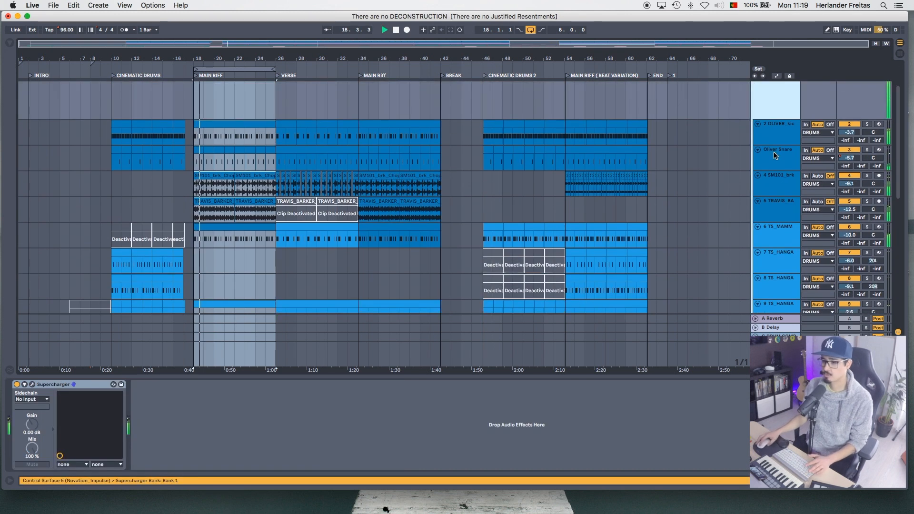
- Look through the tracks in the DRUMS group and solo its OLIVER kick and Oliver Snare tracks
scroll(774, 155, down, 1)
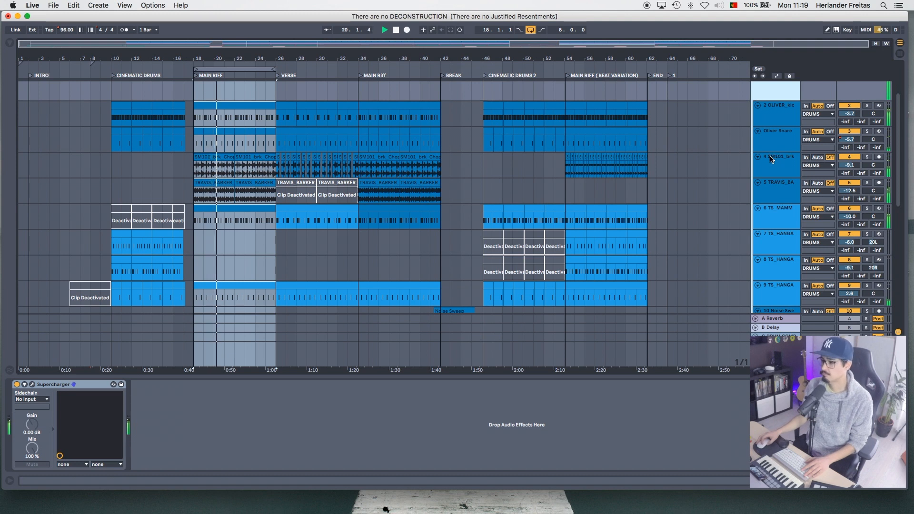
scroll(773, 160, up, 2)
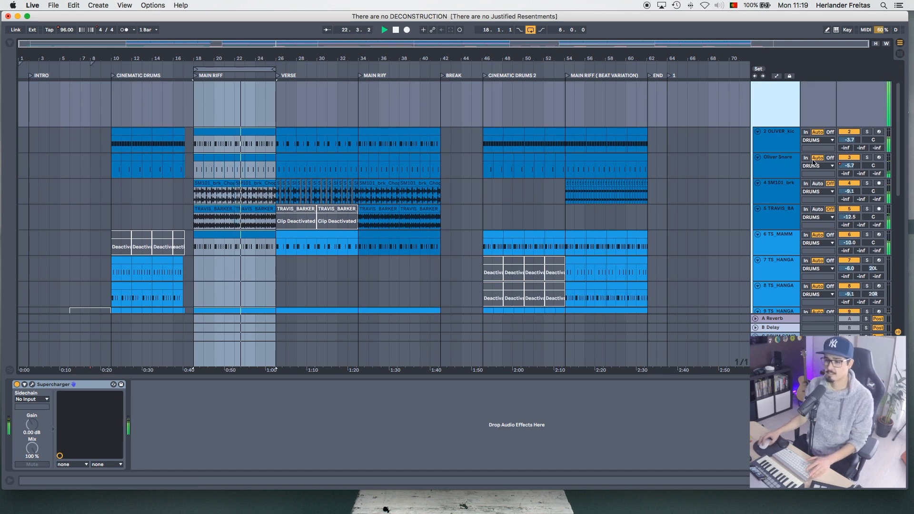
scroll(785, 207, up, 3)
scroll(783, 211, down, 10)
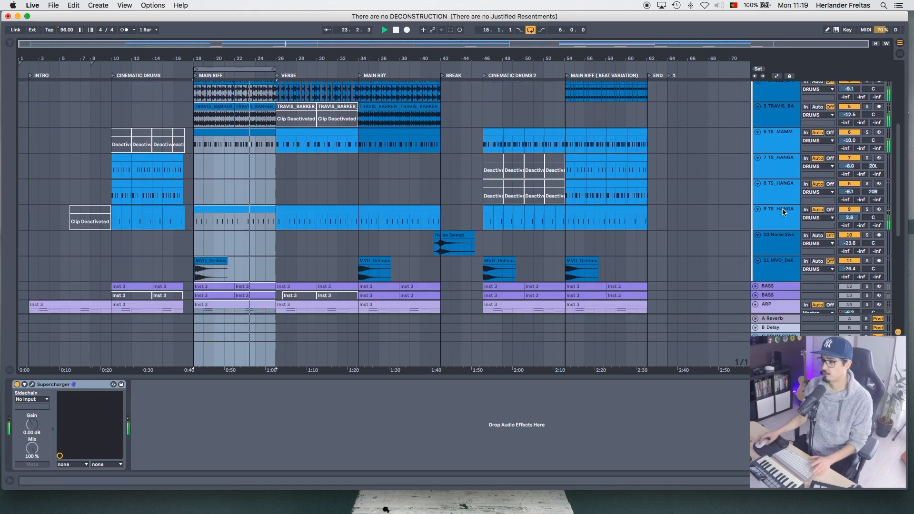
scroll(785, 207, up, 4)
scroll(827, 114, up, 5)
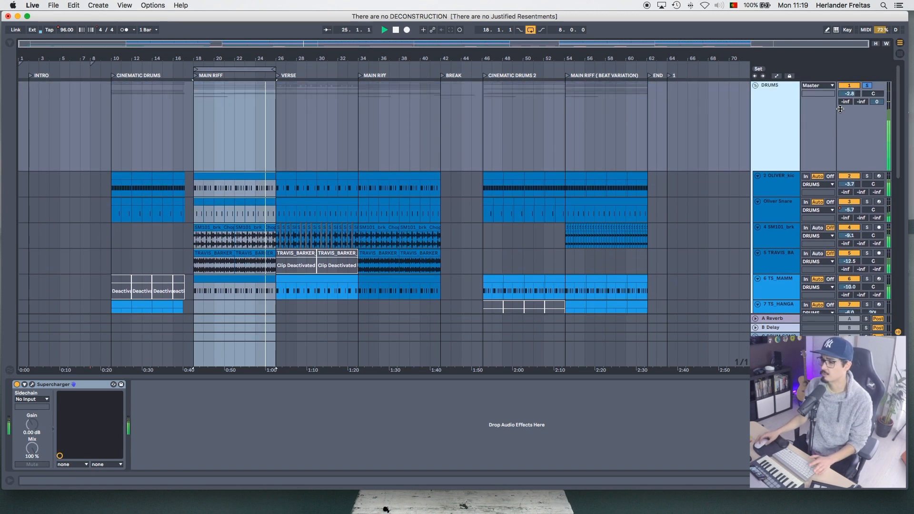
click(868, 86)
drag(868, 179, 867, 202)
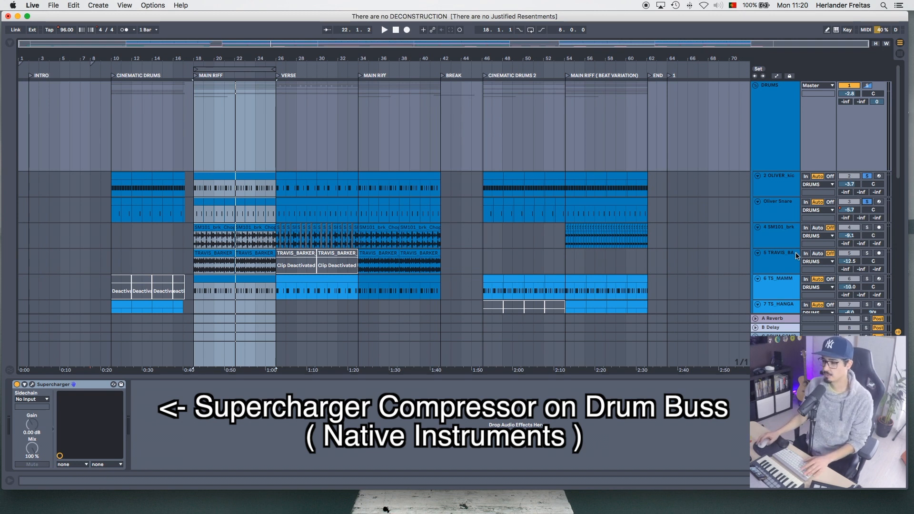
- Play the kick and snare with the SM101_brk loop also soloed, and show that loop track's EQ Eight
key(space)
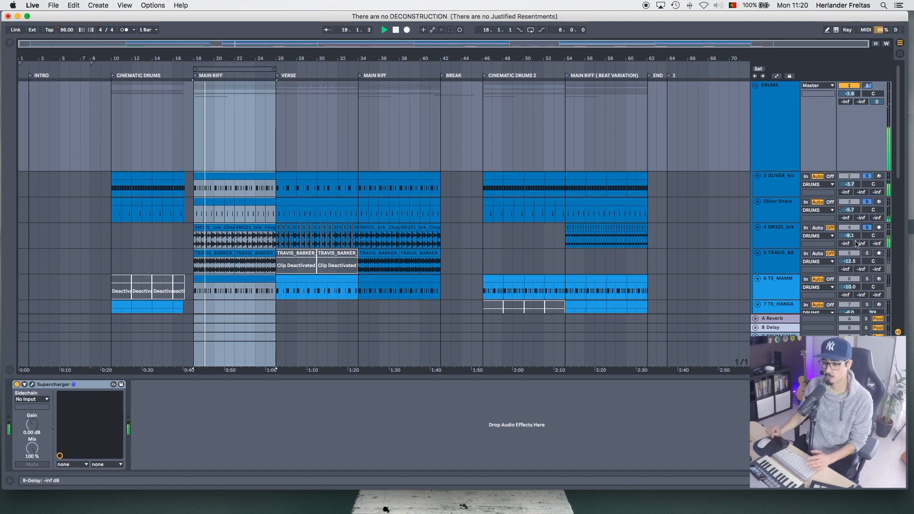
click(762, 230)
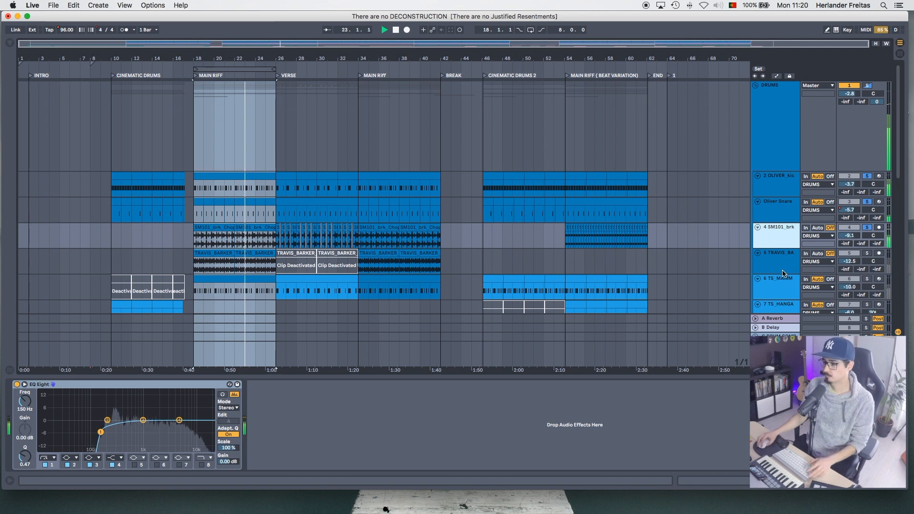
key(space)
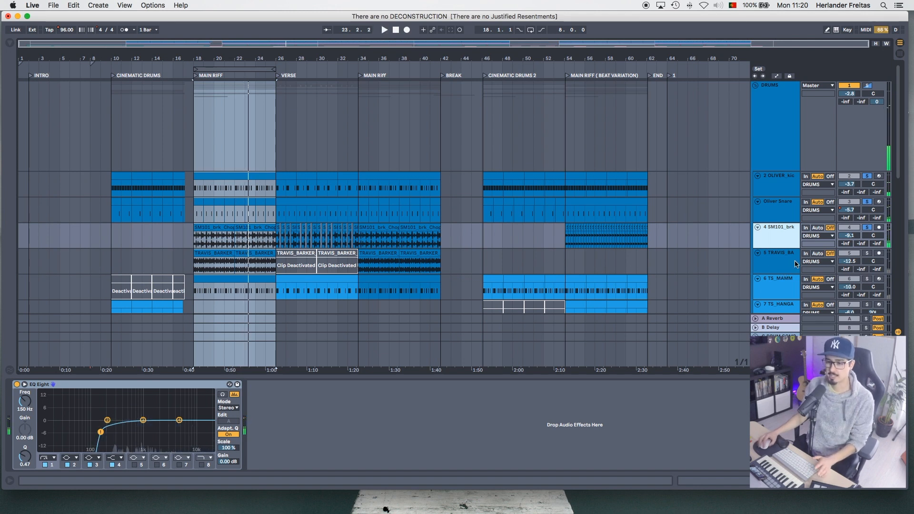
- Add the TRAVIS_BARKER track to the soloed drums, show its effects and play the MAIN RIFF section
click(870, 253)
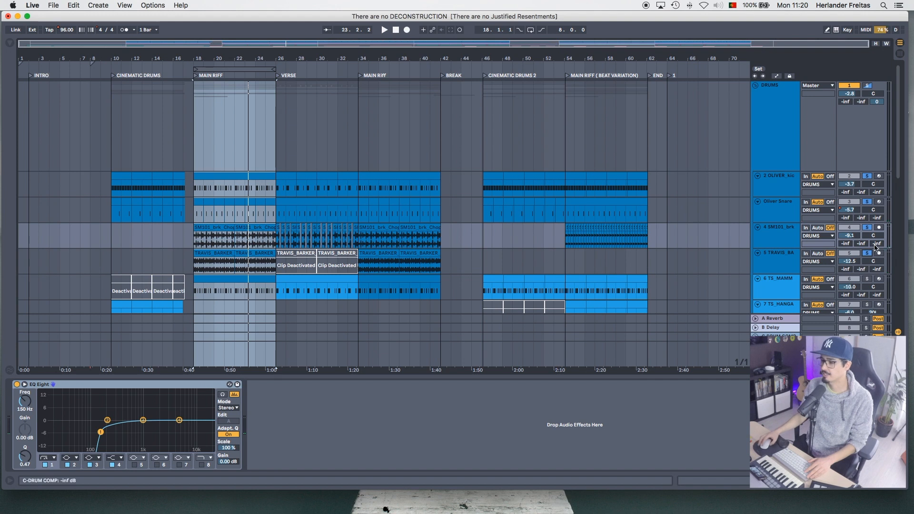
click(791, 264)
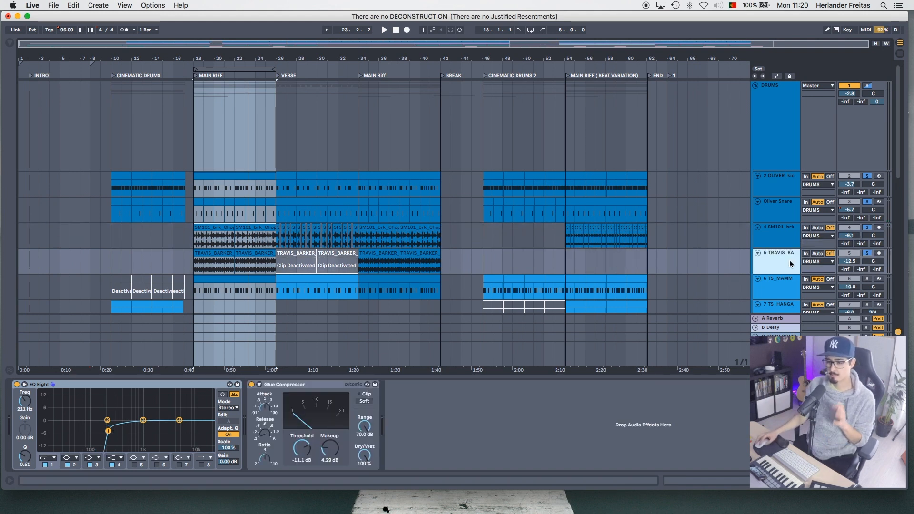
key(space)
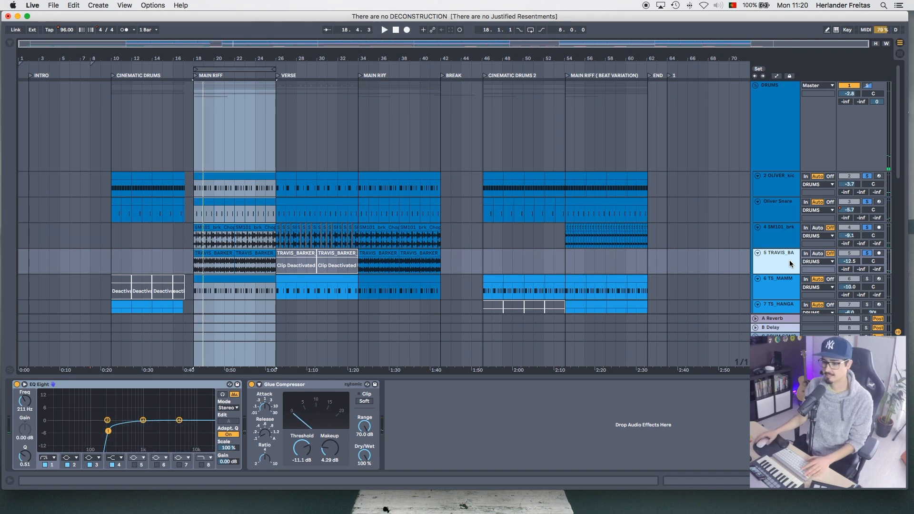
key(space)
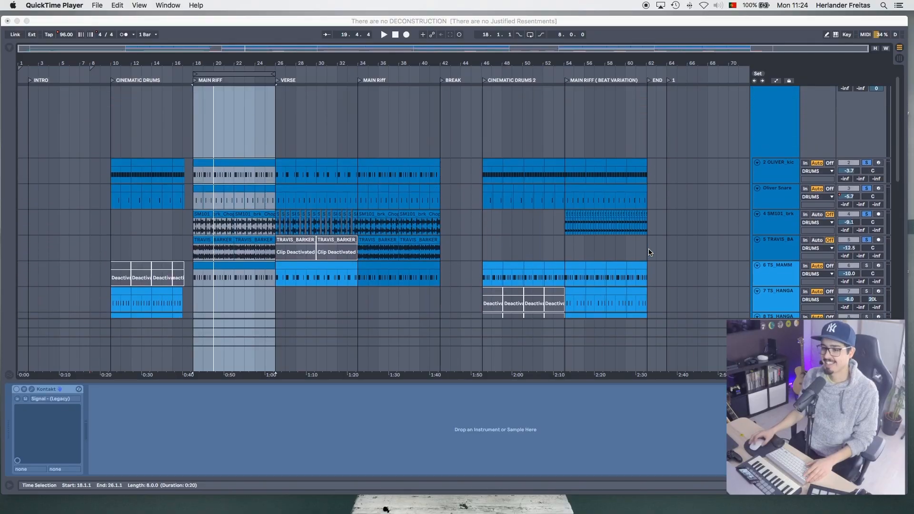
- Switch back to Ableton Live and play the MAIN RIFF section with the soloed drum tracks
scroll(451, 229, up, 2)
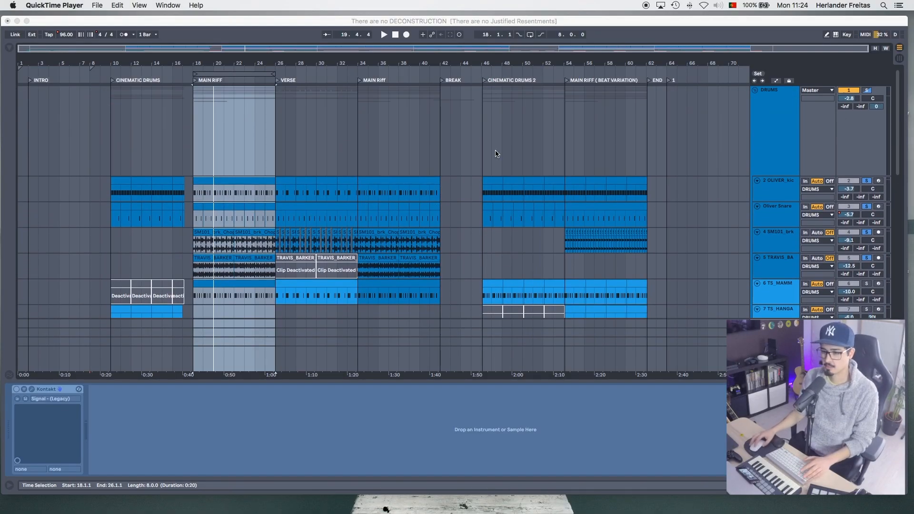
key(super+Tab)
key(space)
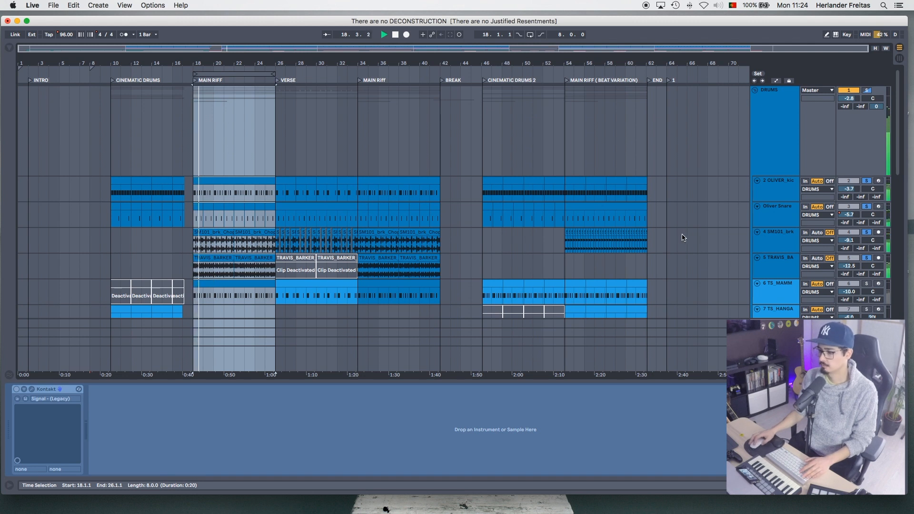
scroll(690, 232, down, 7)
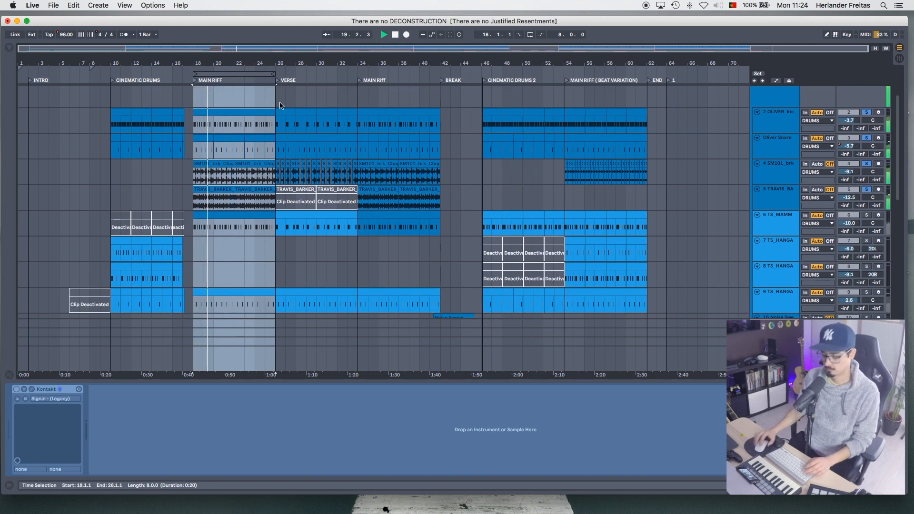
- Loop the MAIN RIFF section and show the devices of the TRAVIS_BARKER and TS_MAMM drum tracks
key(super+l)
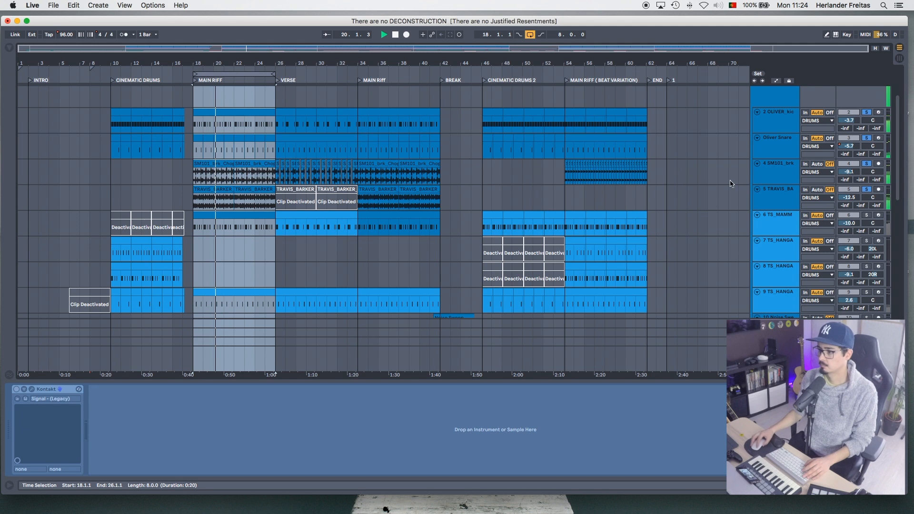
click(785, 200)
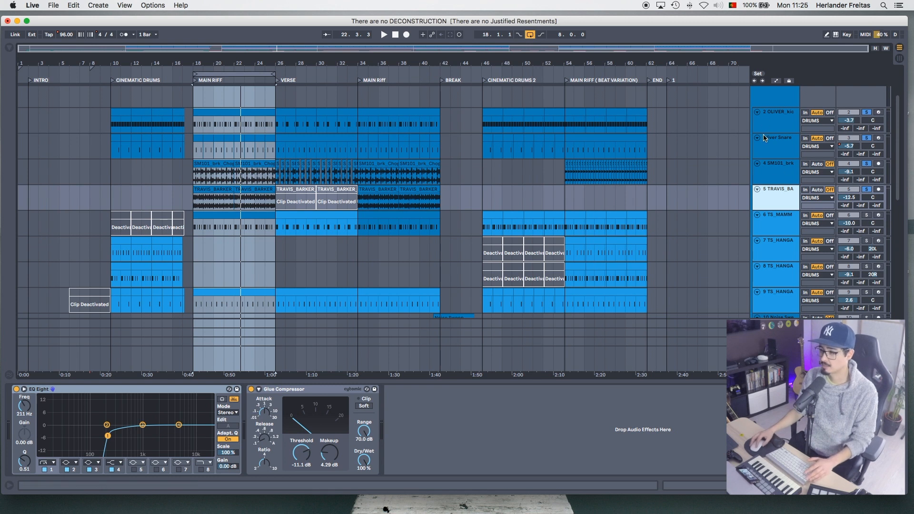
click(772, 223)
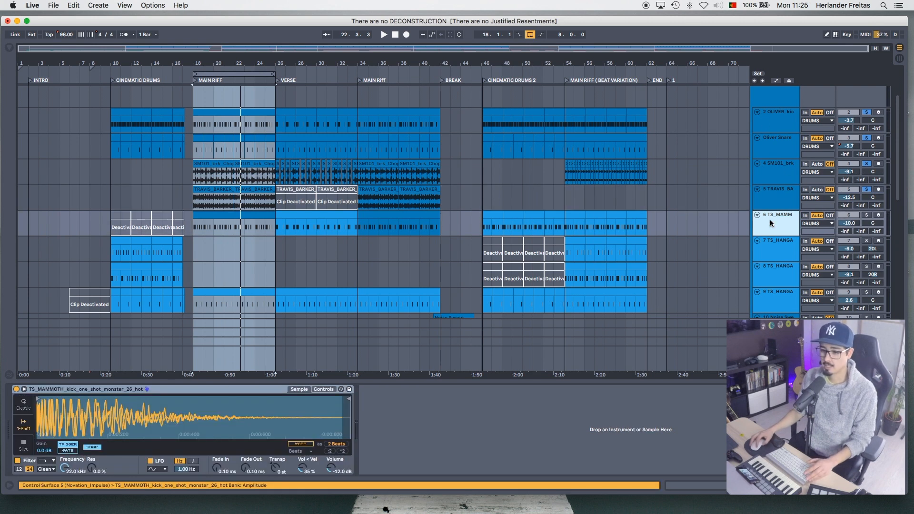
- Play the looped MAIN RIFF section with the drums, and solo only the TS_MAMM kick track to hear it alone
key(space)
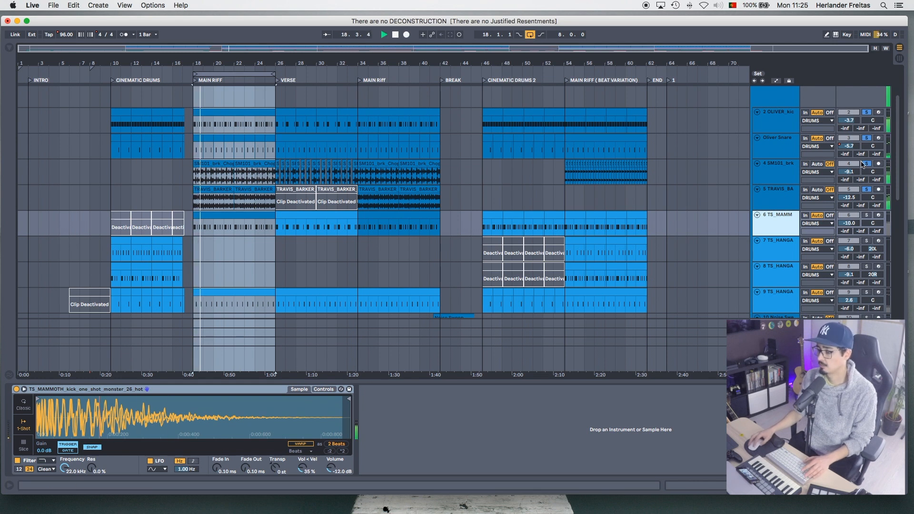
scroll(866, 143, up, 3)
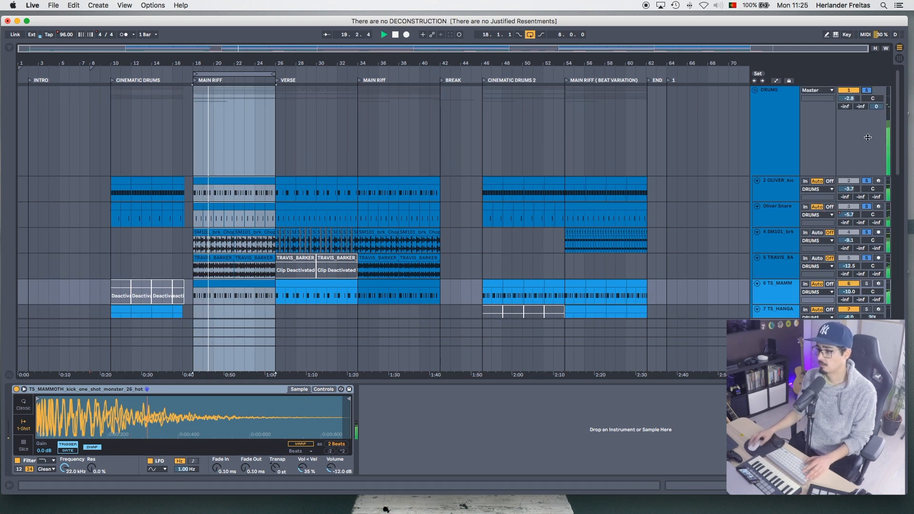
scroll(868, 119, down, 4)
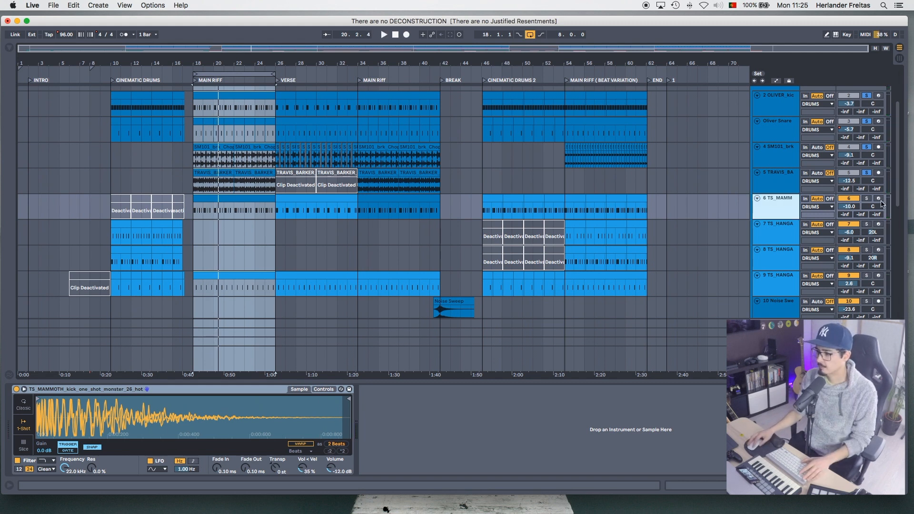
click(867, 199)
key(space)
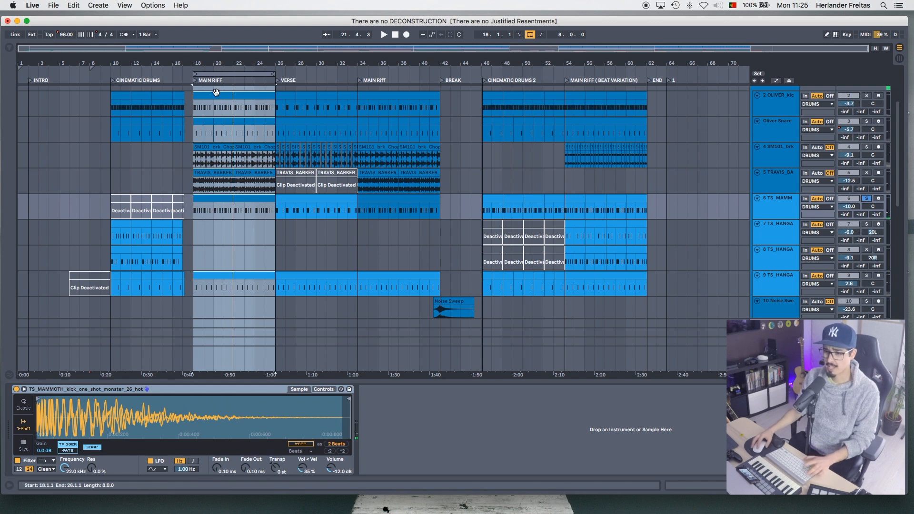
- Move the loop to the CINEMATIC DRUMS section, shorten it to 7 bars and play it with the DRUMS group soloed
drag(222, 74, 146, 78)
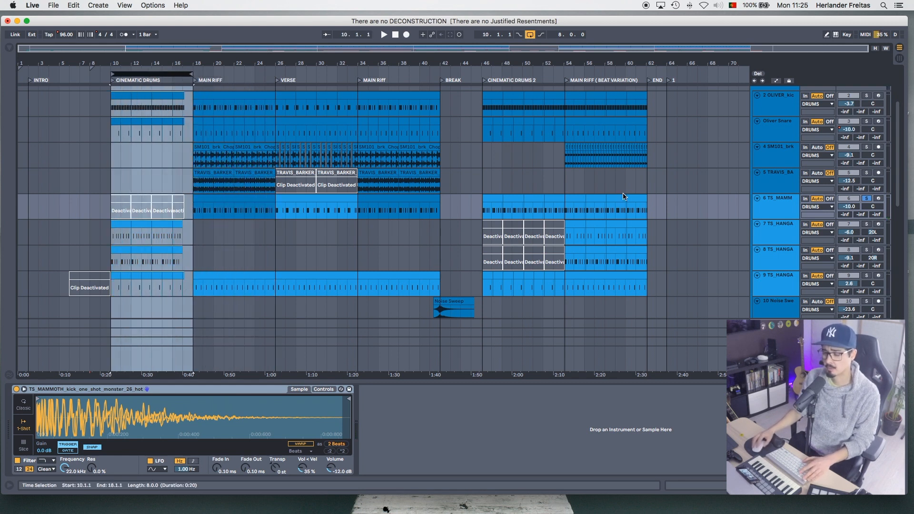
scroll(867, 200, up, 3)
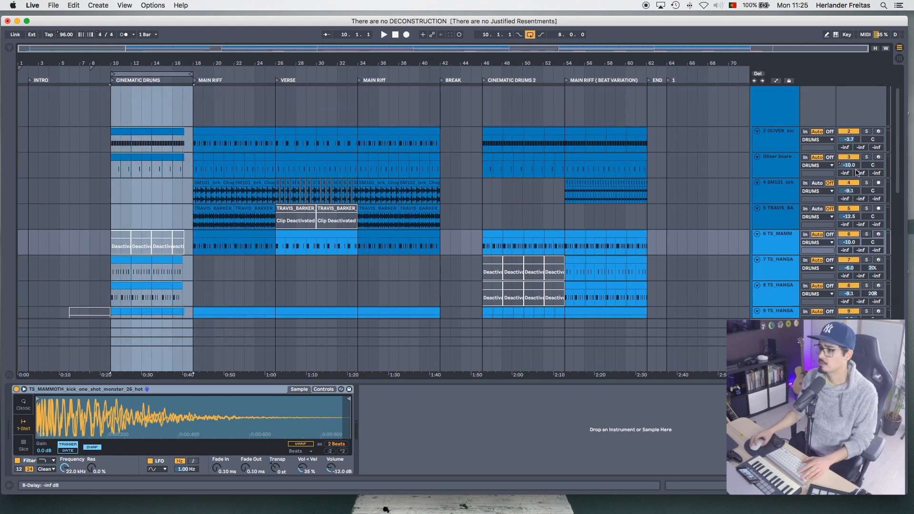
click(866, 91)
key(space)
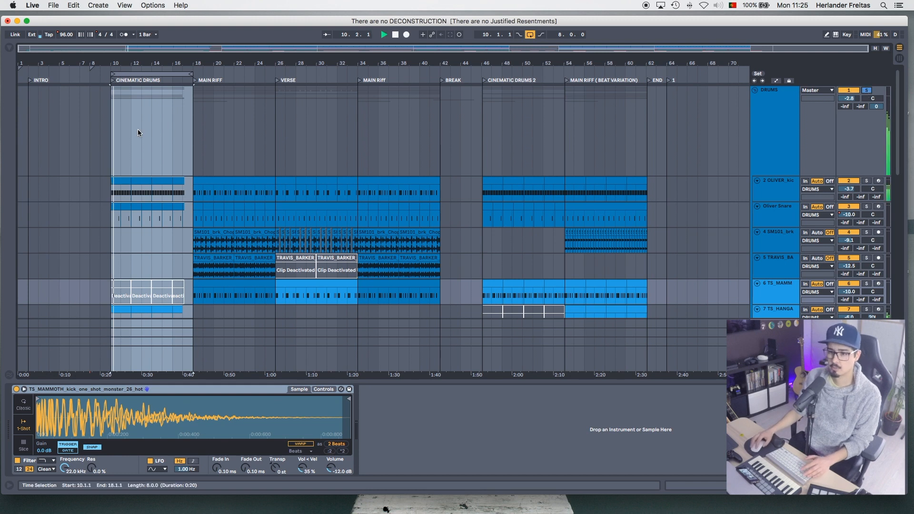
drag(190, 74, 182, 74)
- Examine the TS_HANGA drum clips up close in the CINEMATIC DRUMS section while replaying the loop
scroll(219, 147, down, 5)
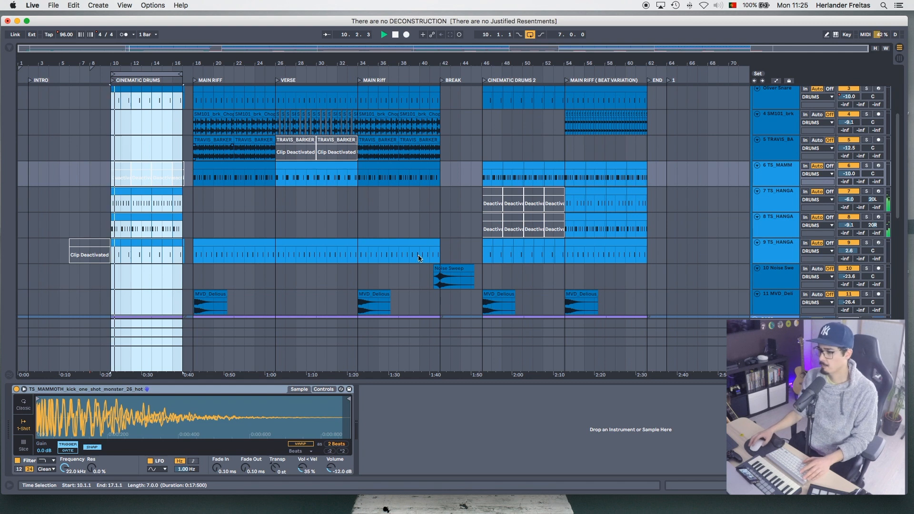
scroll(347, 219, down, 4)
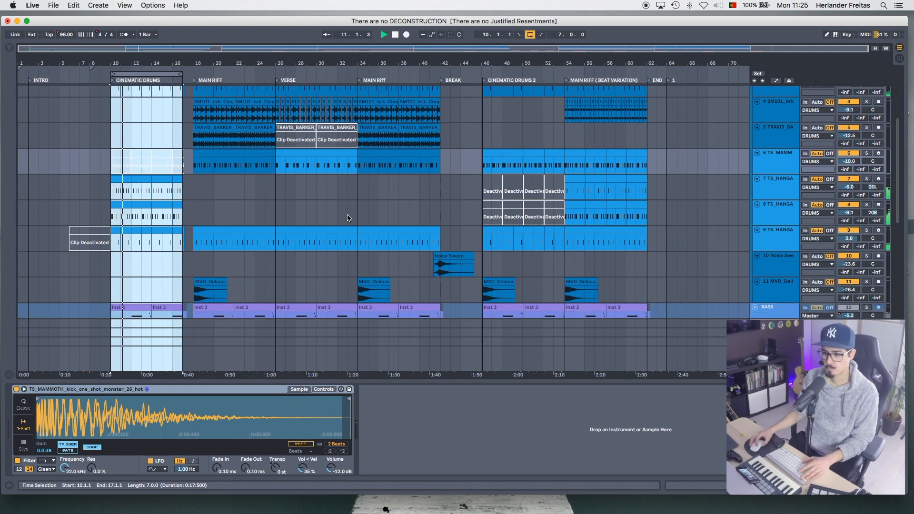
scroll(348, 218, up, 3)
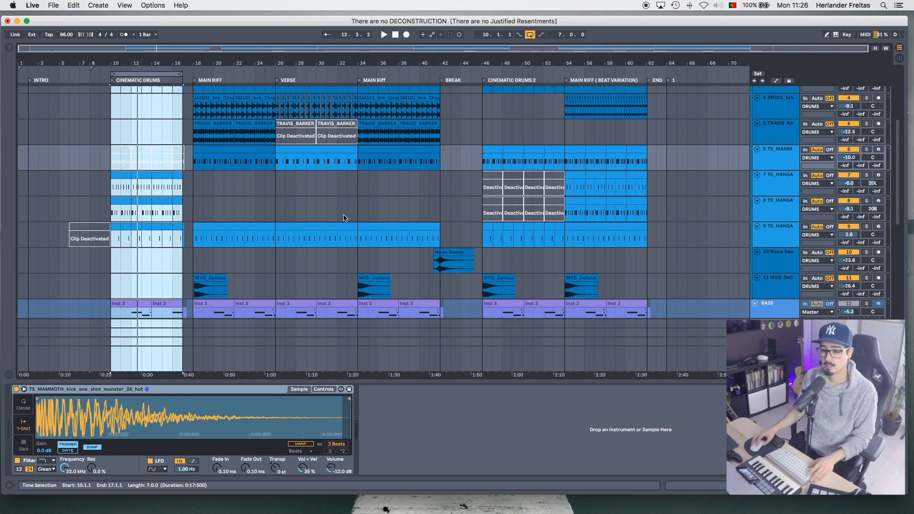
key(z)
key(space)
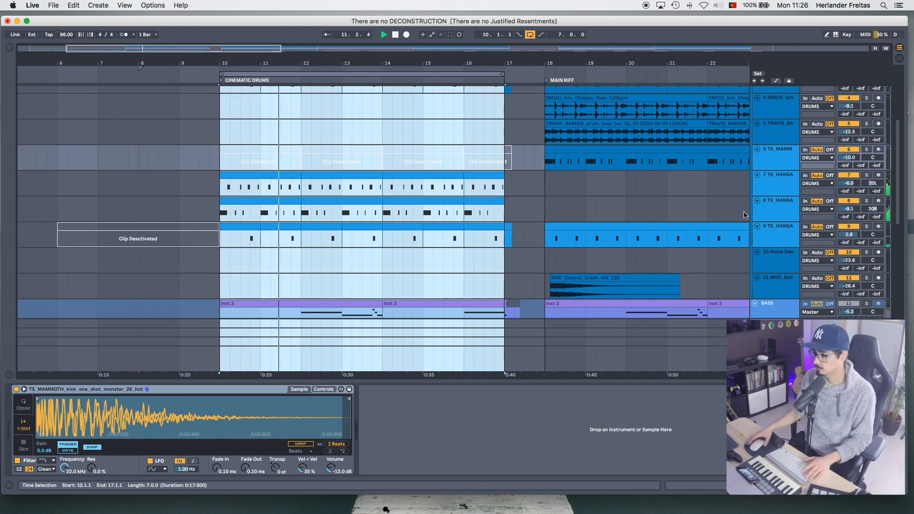
key(x)
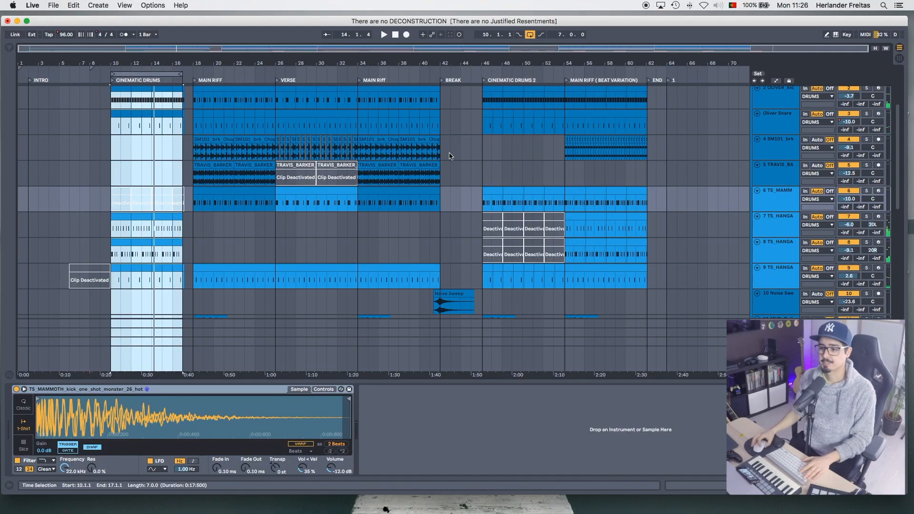
- Unfreeze both BASS tracks and show the device chain of the first one
scroll(450, 156, down, 5)
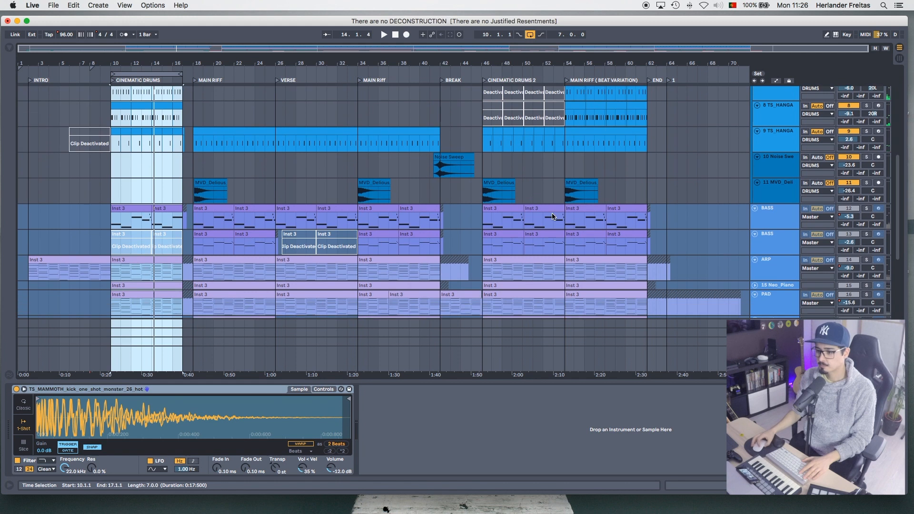
click(787, 208)
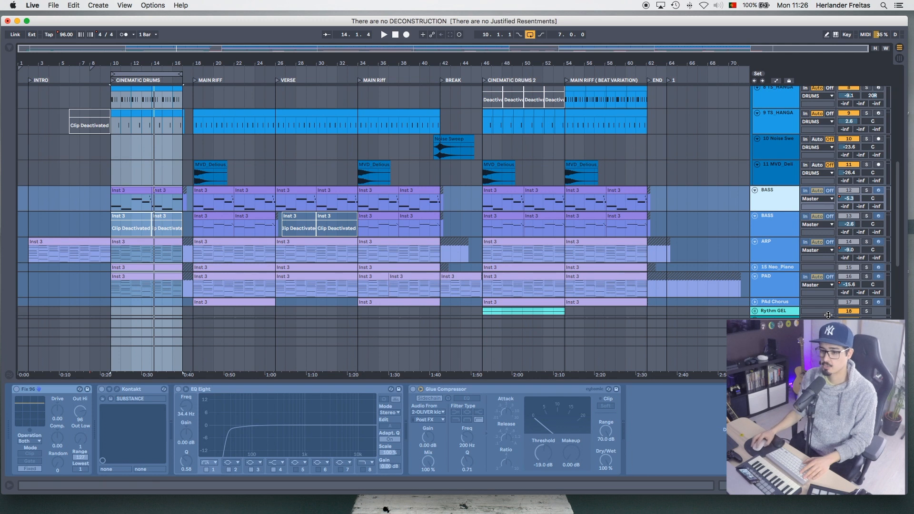
shift+click(770, 220)
right_click(770, 220)
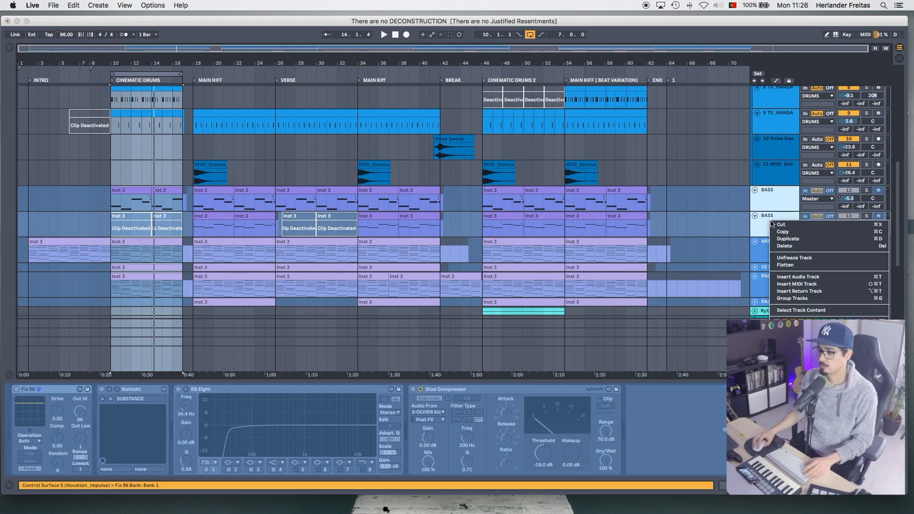
click(808, 258)
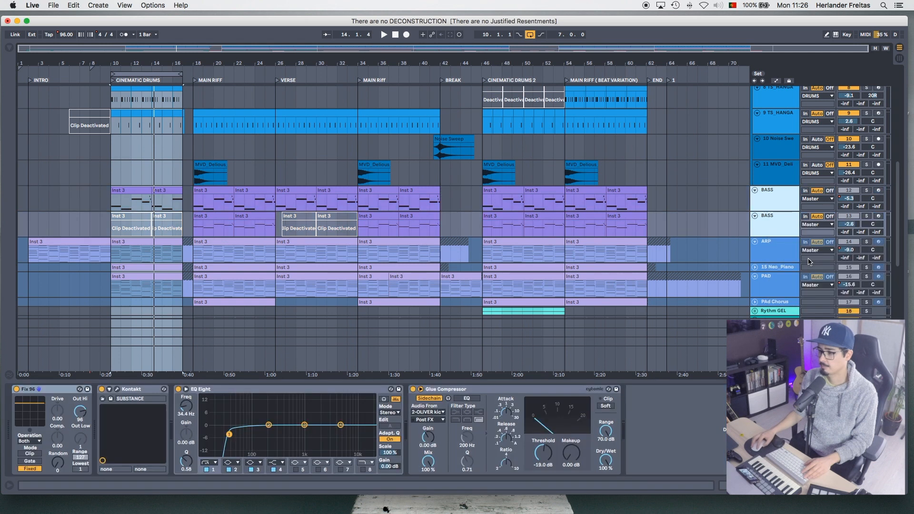
click(765, 192)
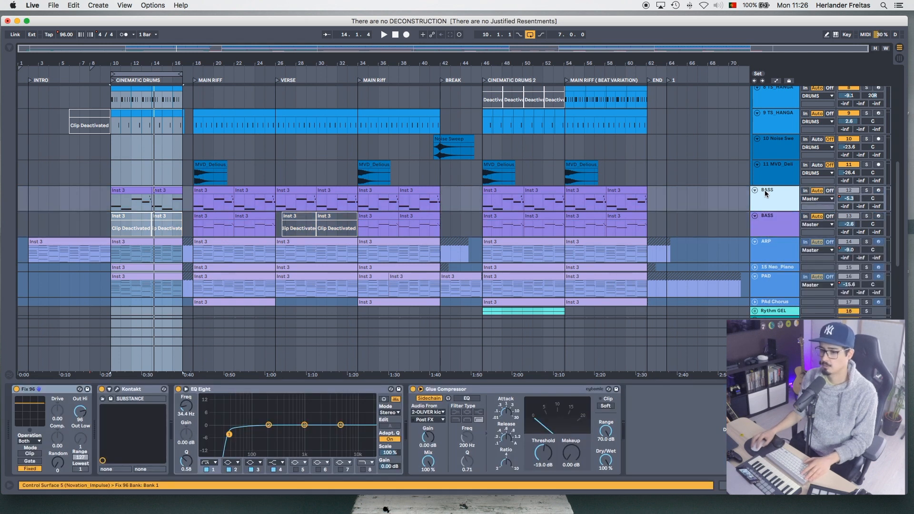
- Solo the first BASS track and play it with the drums, removing the DRUMS group's solo to hear the bass alone
click(867, 192)
key(space)
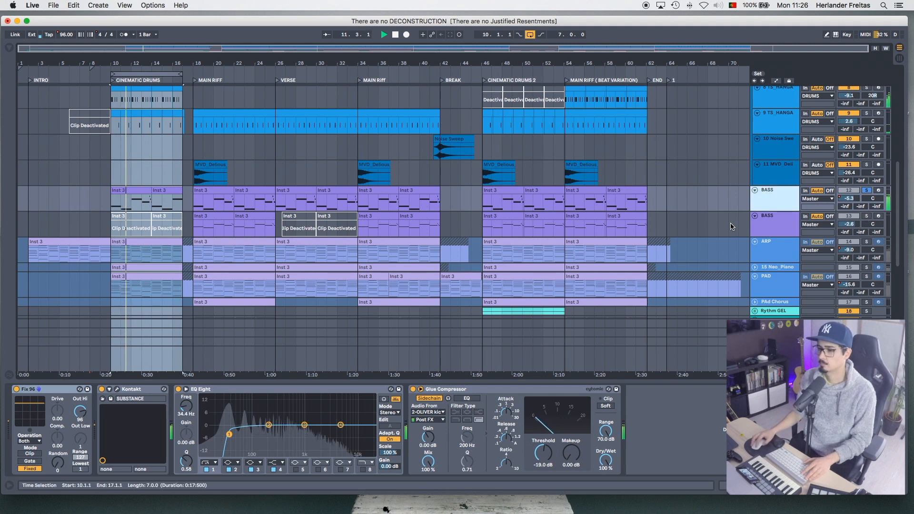
scroll(731, 227, up, 10)
click(867, 91)
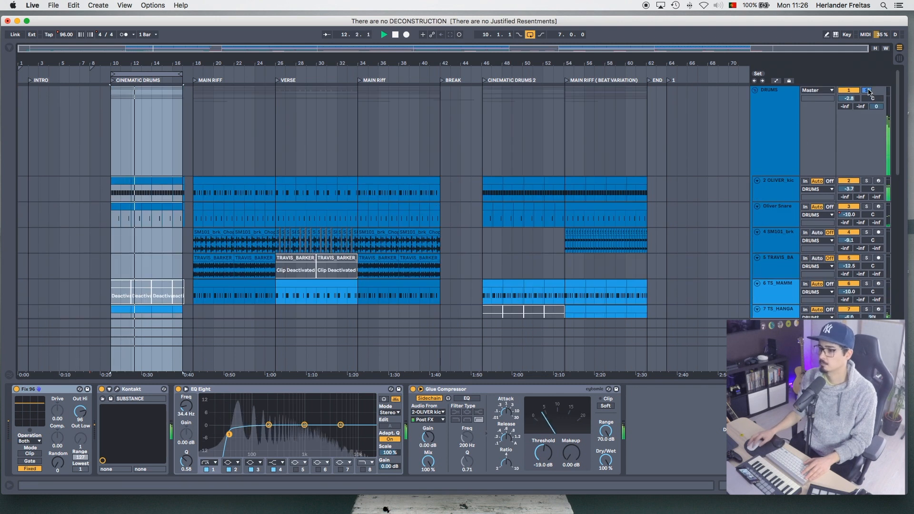
scroll(490, 245, down, 10)
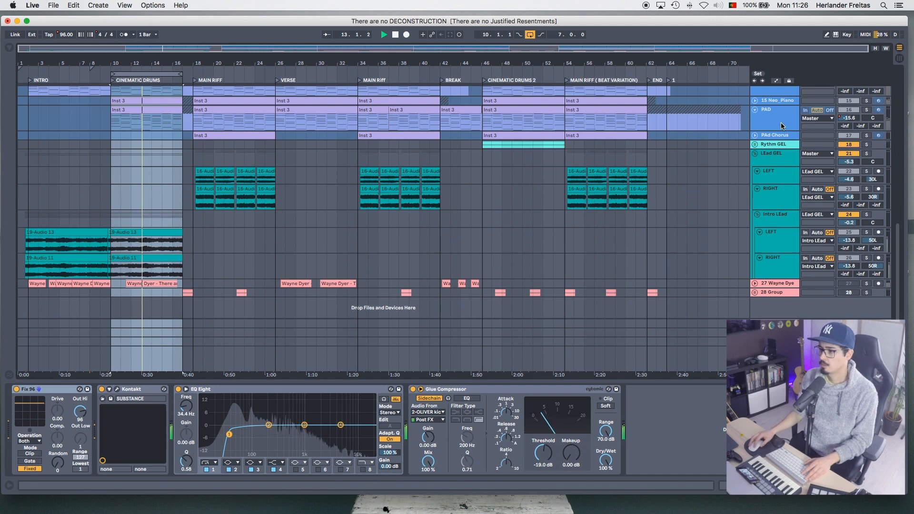
scroll(780, 129, up, 5)
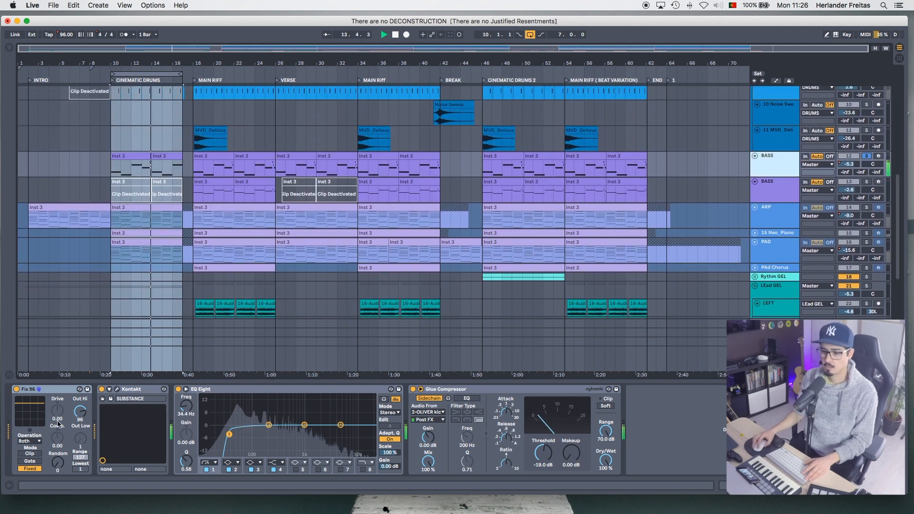
- Show the first BASS track's Kontakt instrument SUBSTANCE, view its main page and close its window
click(117, 390)
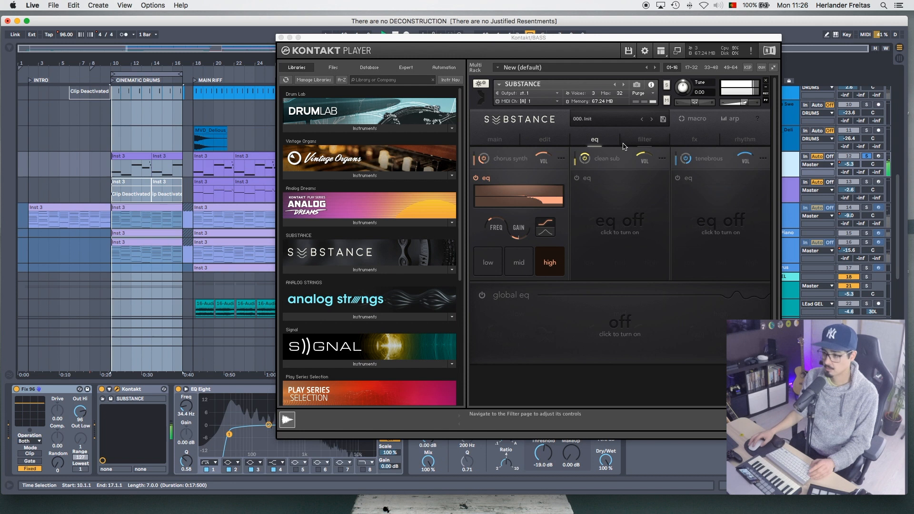
click(494, 139)
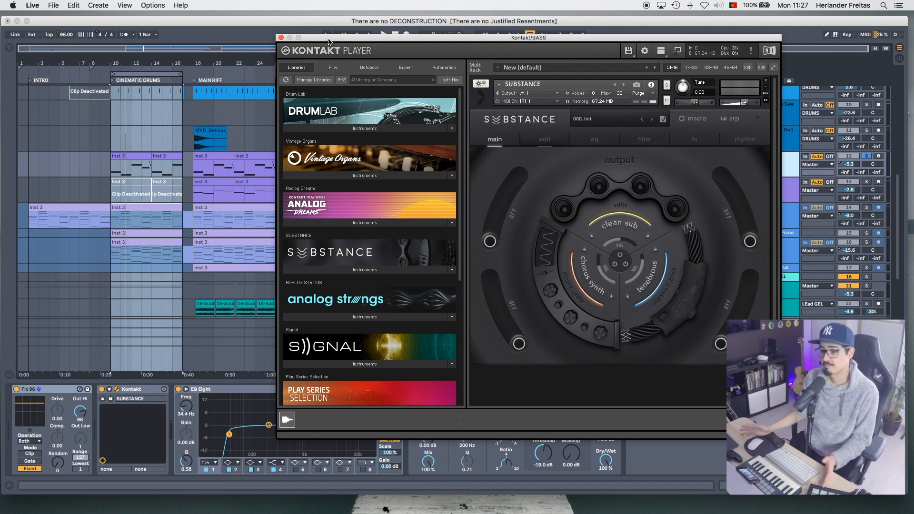
click(281, 37)
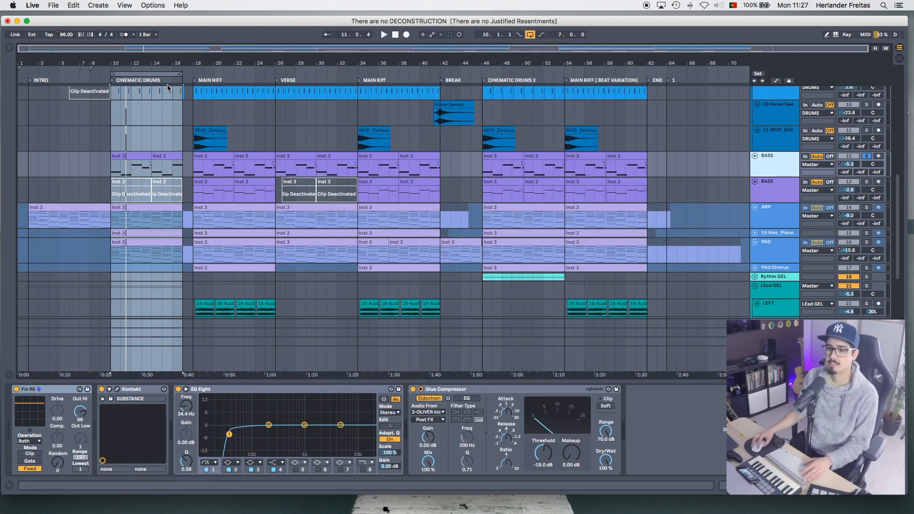
- Move the loop to the MAIN RIFF section, solo only the second BASS track and play it
drag(145, 72, 272, 71)
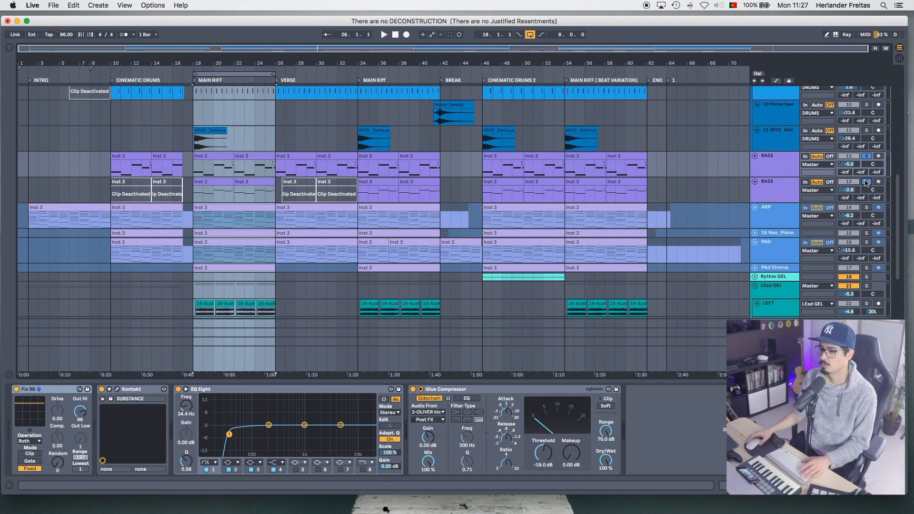
click(866, 181)
key(space)
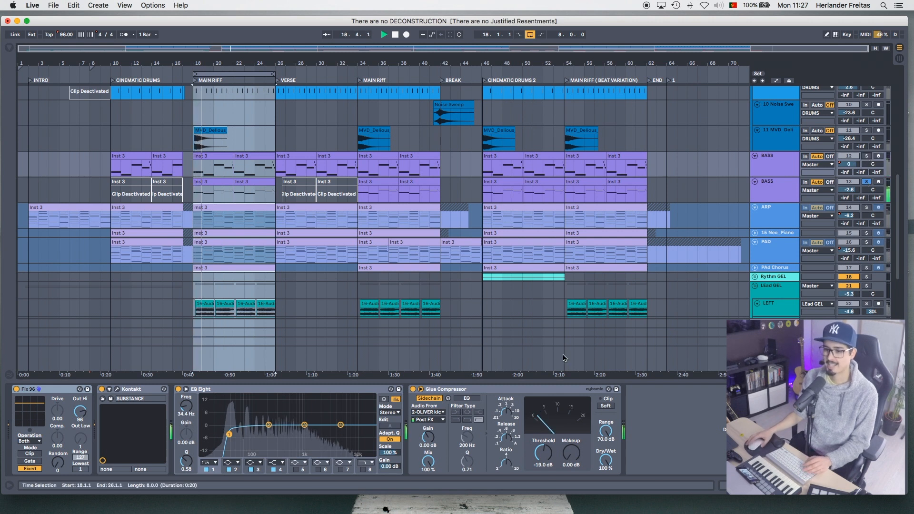
- Show the second BASS track's Kontakt instrument, view the main page of SUBSTANCE and close its window
click(786, 187)
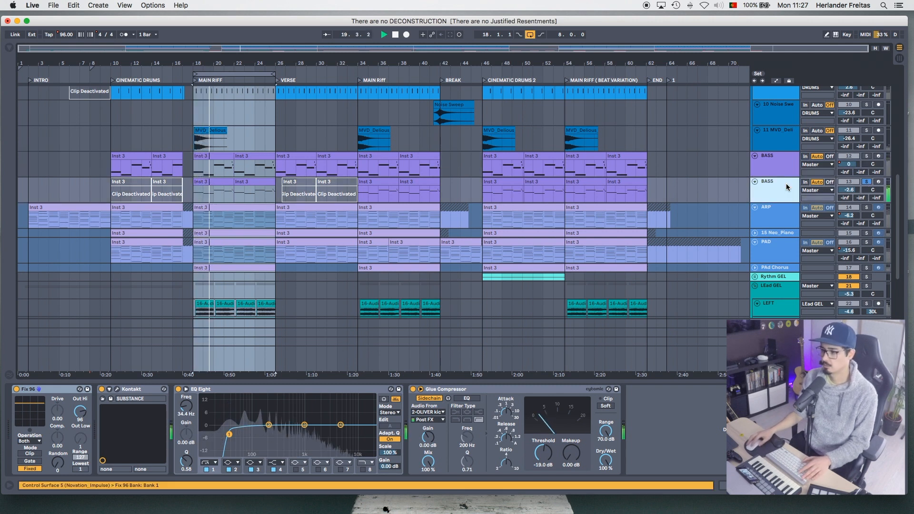
click(117, 389)
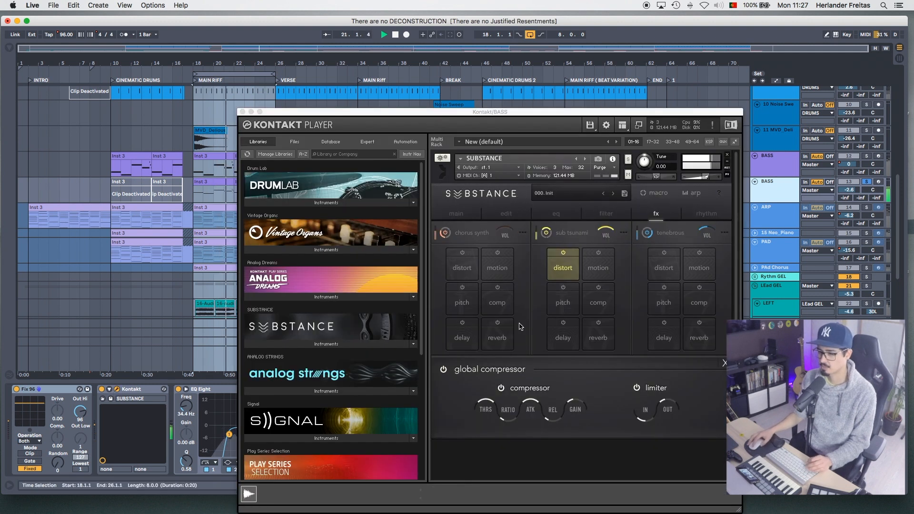
click(468, 216)
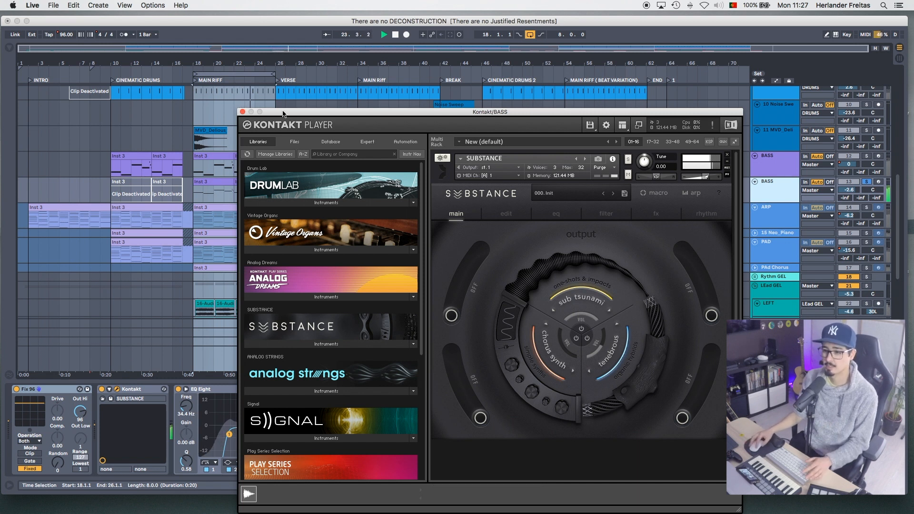
click(243, 112)
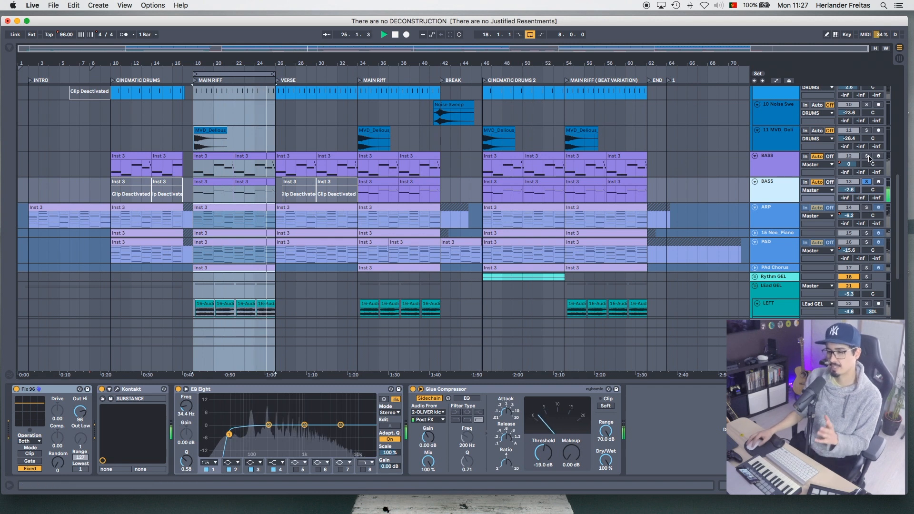
- Add the first BASS track and the DRUMS group to the soloed second BASS while the MAIN RIFF loop plays
click(867, 157)
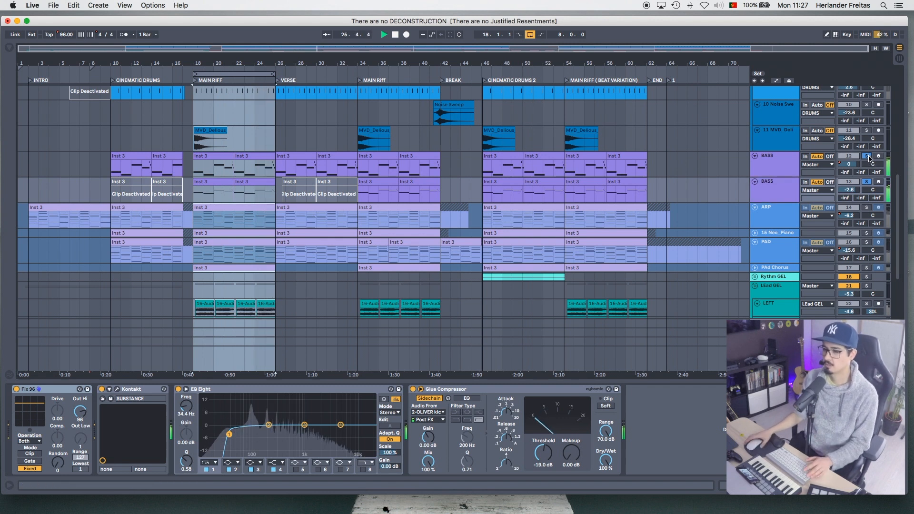
scroll(889, 91, up, 10)
click(866, 90)
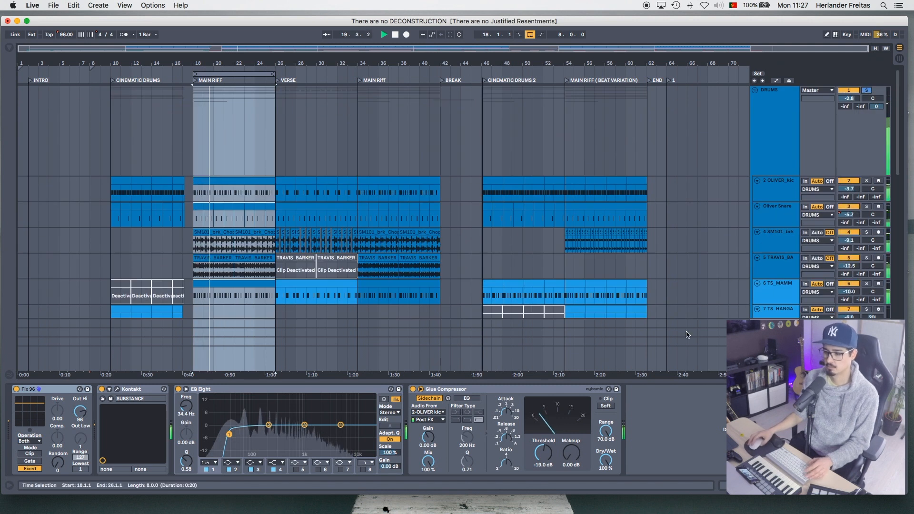
- Take the DRUMS group out of solo so only the two BASS tracks play, and stop playback
scroll(745, 205, down, 10)
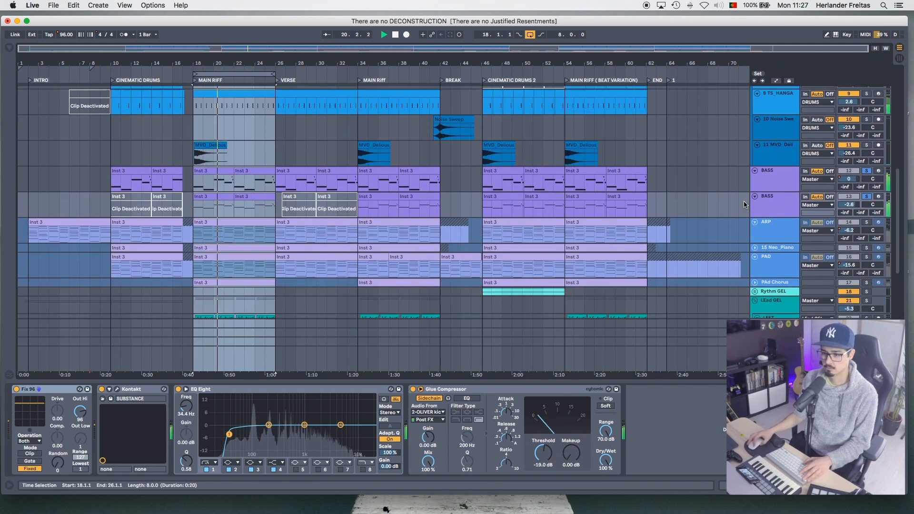
scroll(744, 205, down, 5)
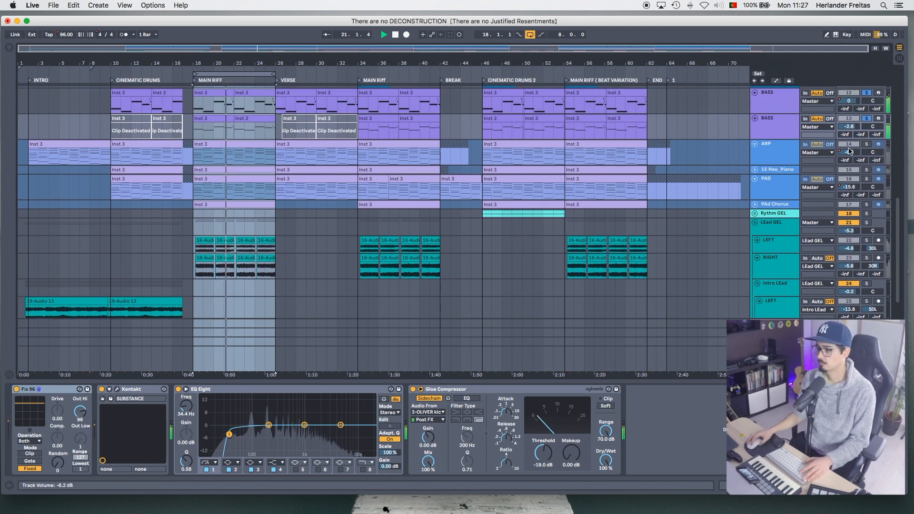
scroll(849, 152, up, 15)
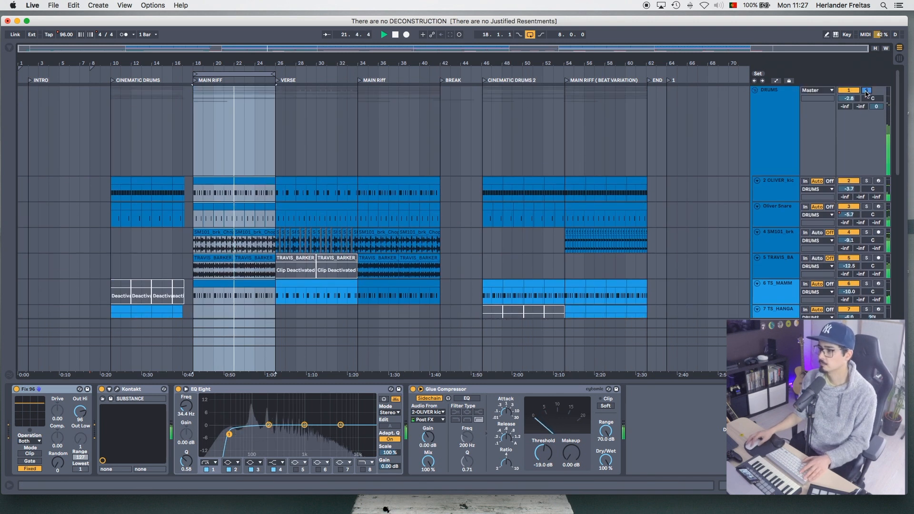
scroll(793, 235, down, 8)
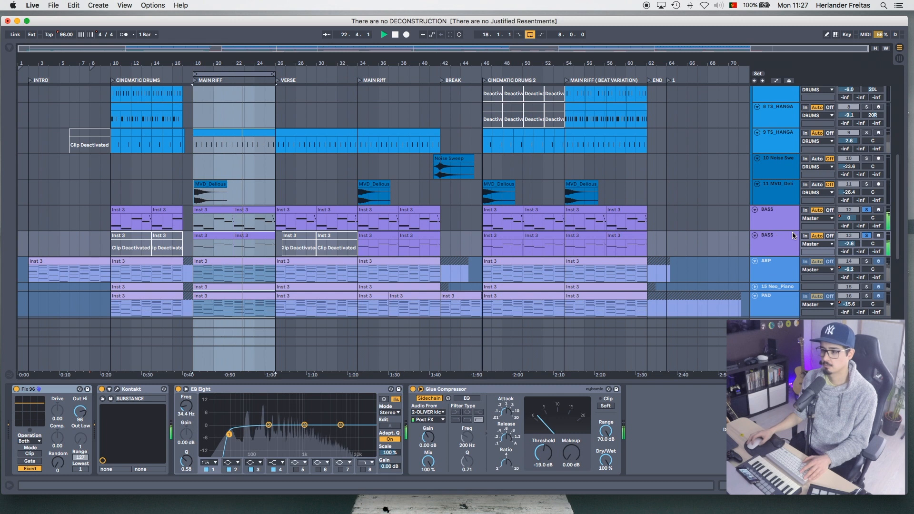
scroll(786, 204, down, 4)
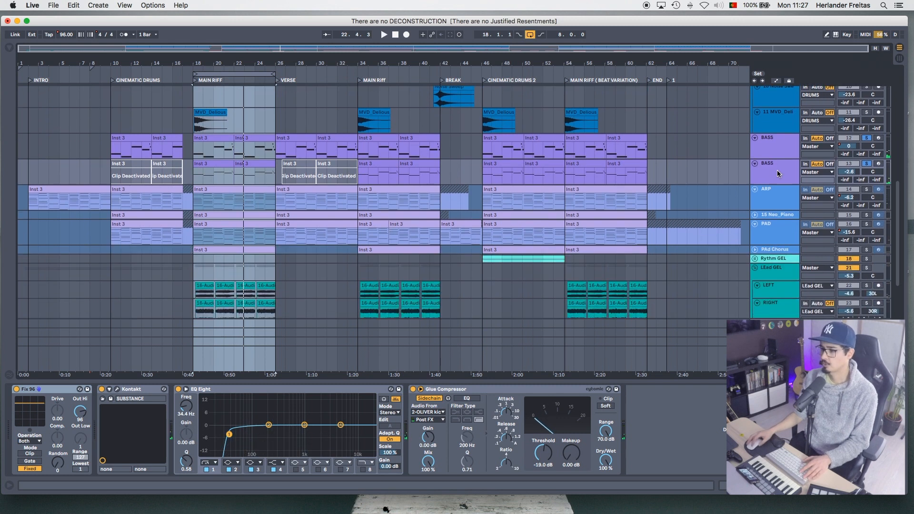
- Freeze both BASS tracks together
click(783, 173)
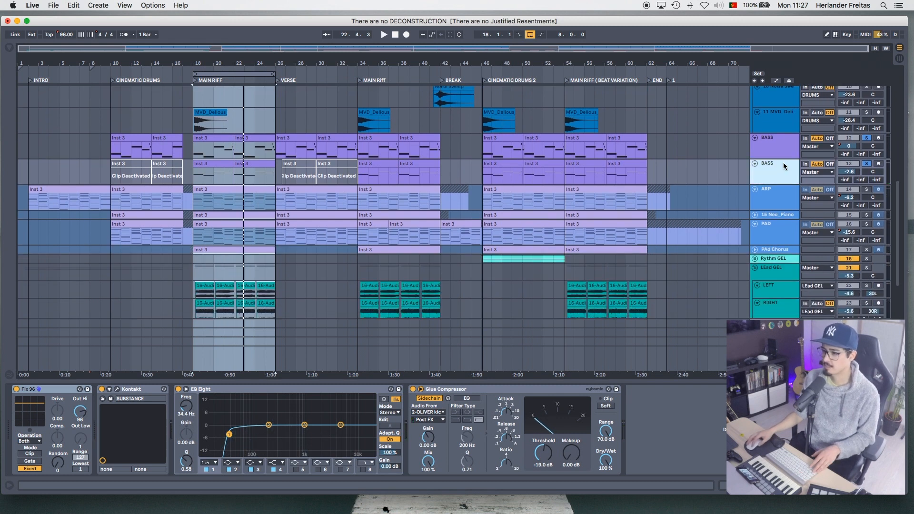
shift+click(783, 152)
right_click(783, 153)
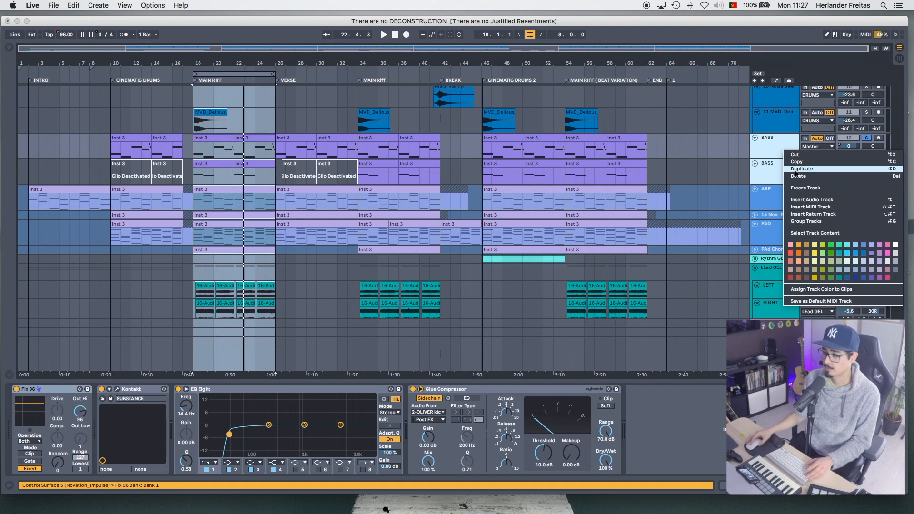
click(800, 189)
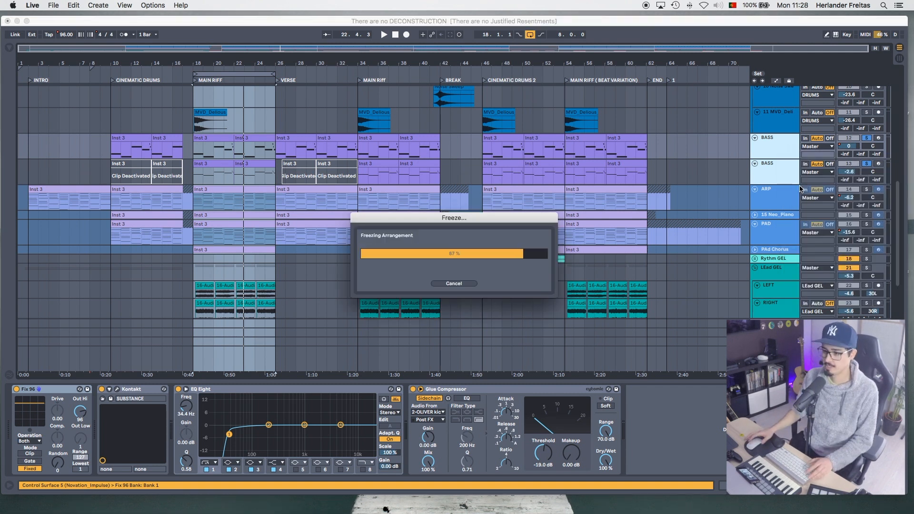
- Unfold and unfreeze the 15 Neo_Piano track, solo only this track and play it in the MAIN RIFF loop
click(775, 193)
click(770, 217)
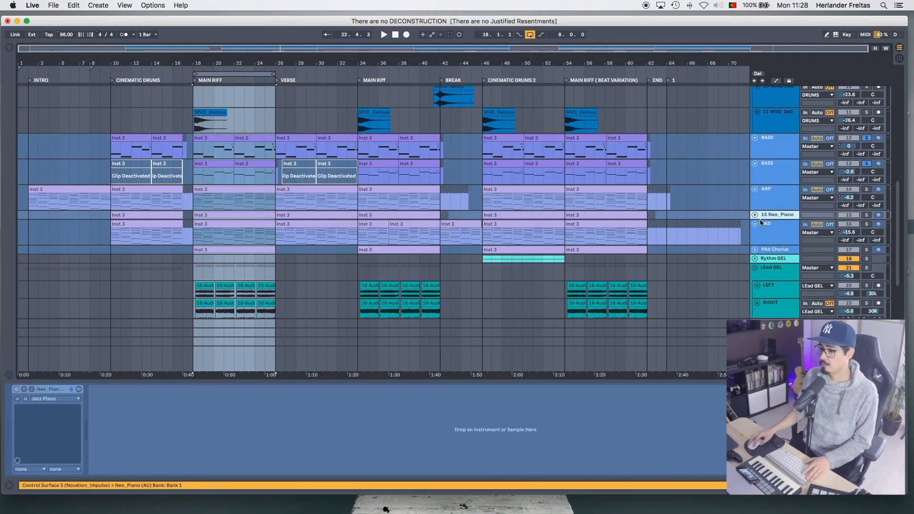
drag(761, 219, 762, 235)
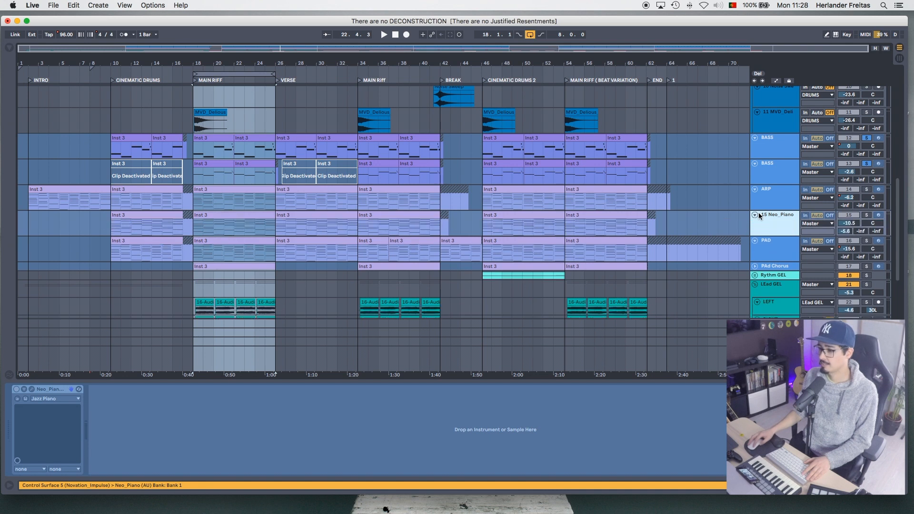
right_click(765, 215)
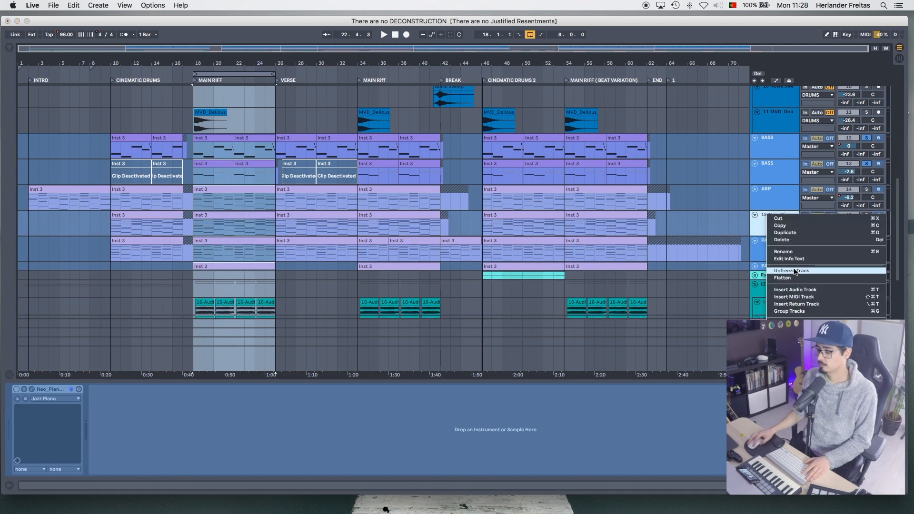
click(795, 271)
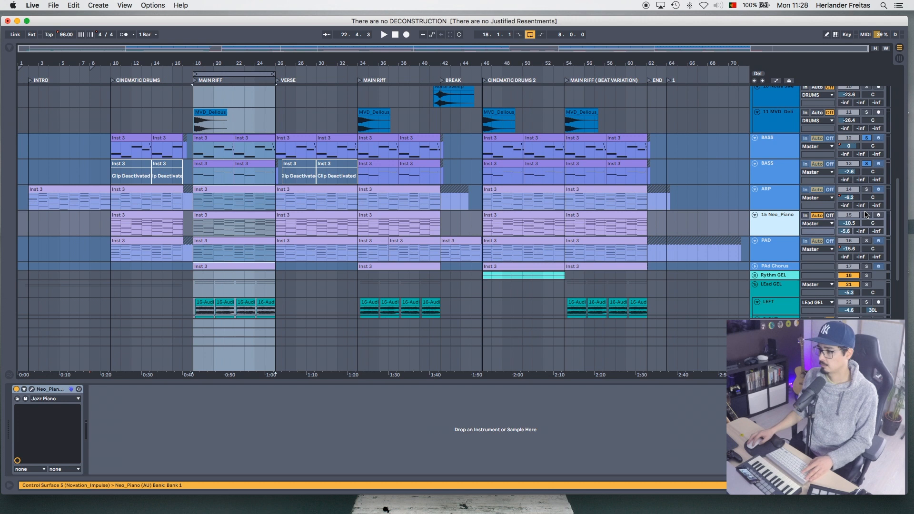
click(866, 215)
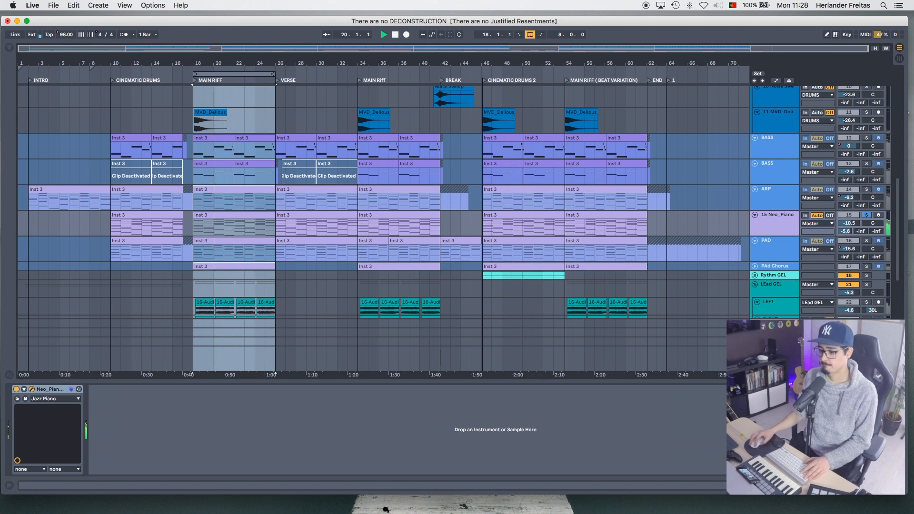
- Show the Neo_Piano instrument with the Jazz Piano preset, view its settings and reposition its window
click(32, 390)
drag(481, 215, 484, 156)
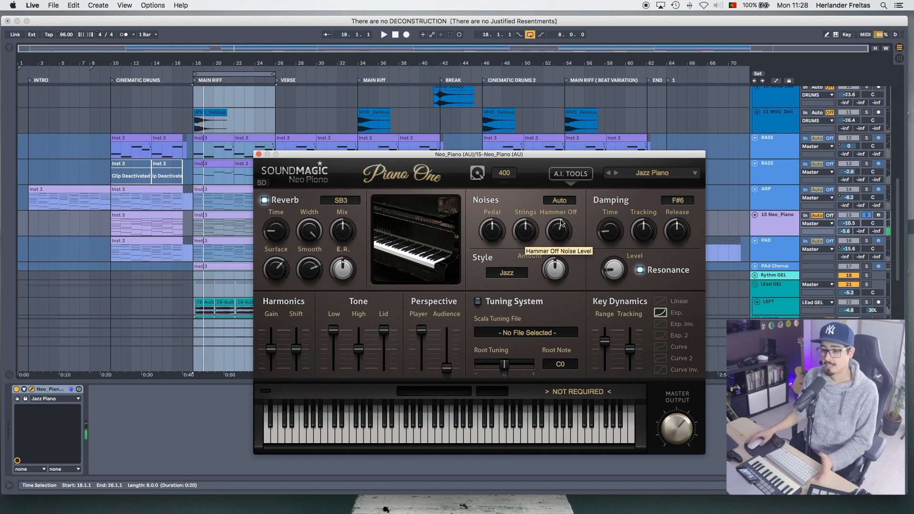
drag(440, 156, 580, 162)
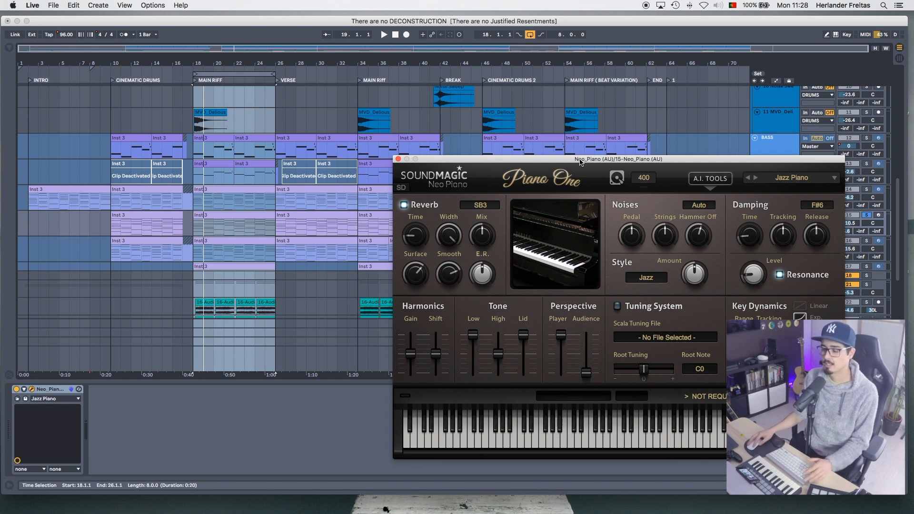
drag(580, 162, 446, 167)
- Freeze the 15 Neo_Piano track again and unfreeze the PAD track
right_click(781, 222)
click(805, 282)
click(791, 252)
right_click(766, 246)
click(790, 304)
- Solo only the PAD track and play it in the MAIN RIFF loop
click(867, 241)
key(space)
key(space)
key(space)
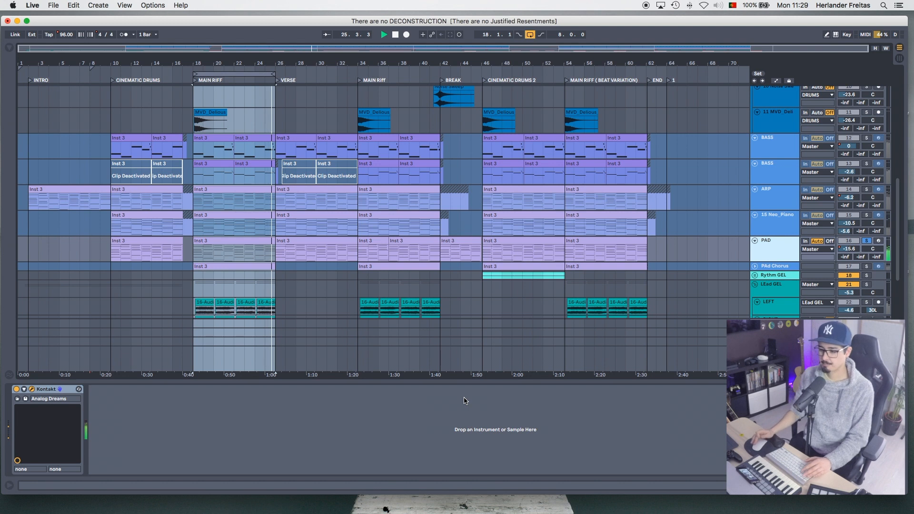
- Show the PAD track's Kontakt instrument, view Analog Dreams, stop playback and close its window
drag(431, 513, 476, 67)
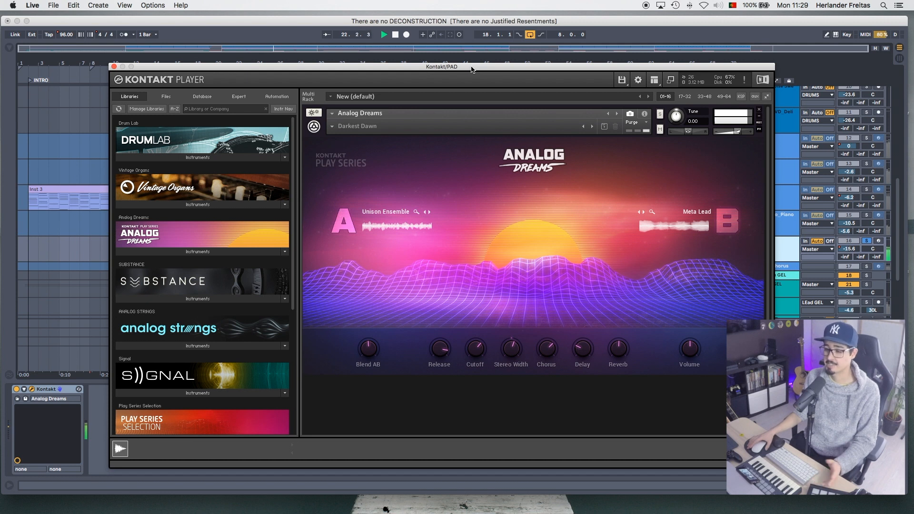
click(793, 35)
key(space)
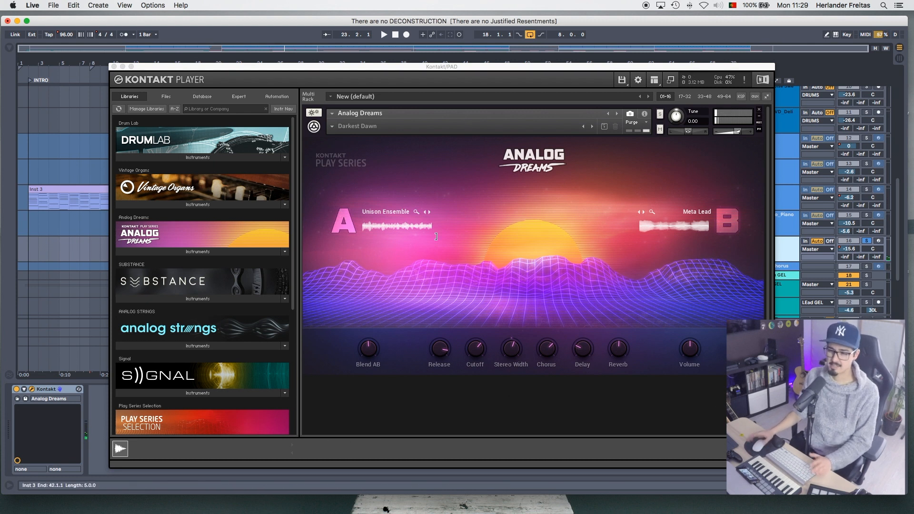
click(115, 67)
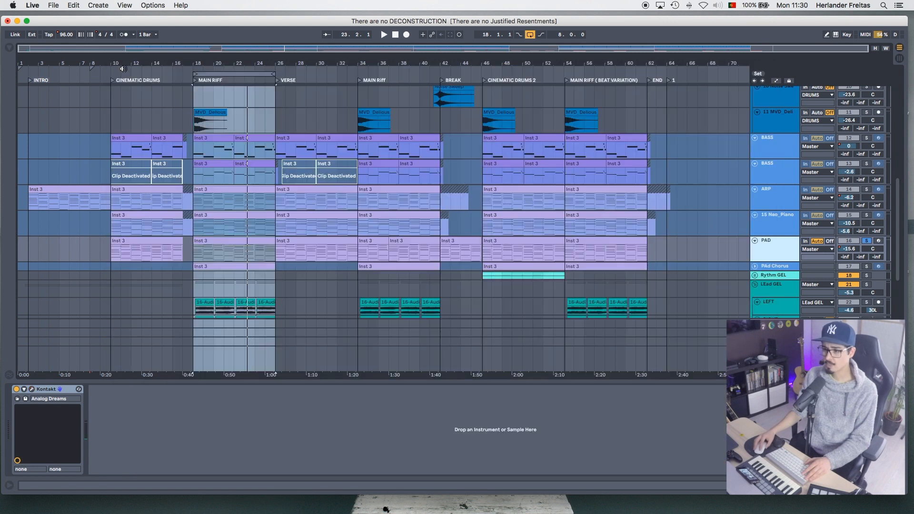
- Move the loop to the VERSE section and play it with the PAD track taken out of solo
drag(261, 76, 344, 77)
key(space)
click(866, 241)
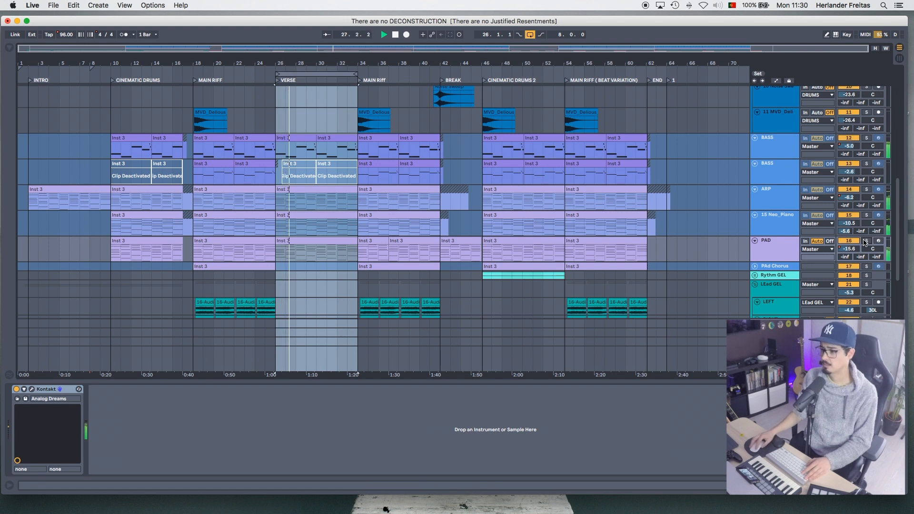
- Compare the VERSE mix with the PAD track switched off and on again, and stop playback
click(848, 241)
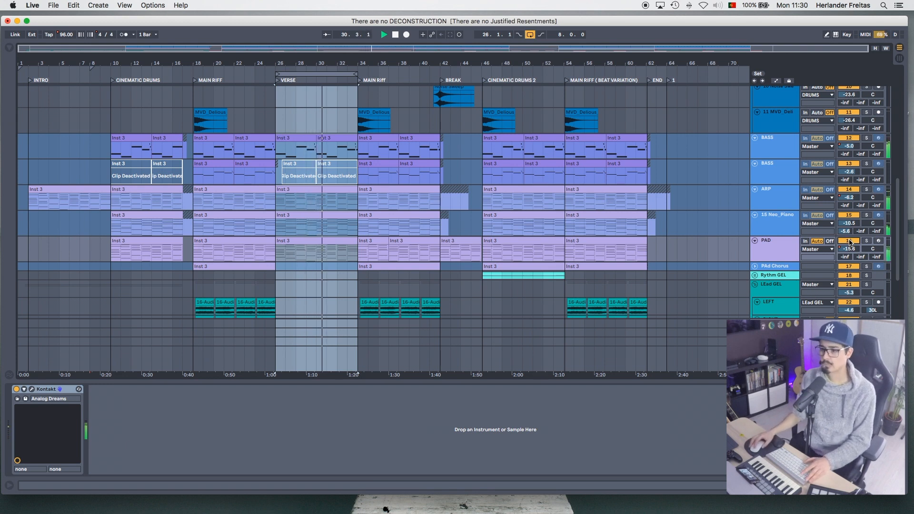
click(849, 242)
scroll(762, 241, down, 4)
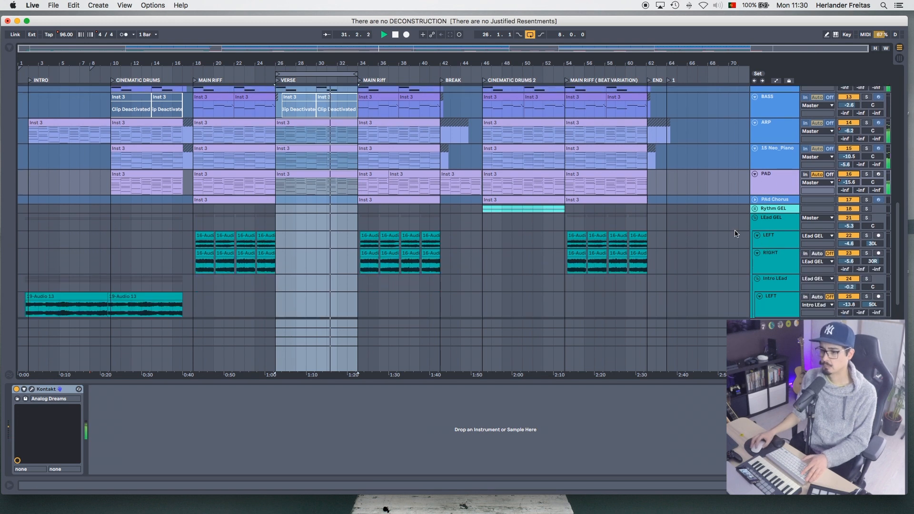
key(space)
- Move the loop to the second MAIN RIFF section, then unfold and unfreeze the PAd Chorus track
drag(326, 73, 408, 74)
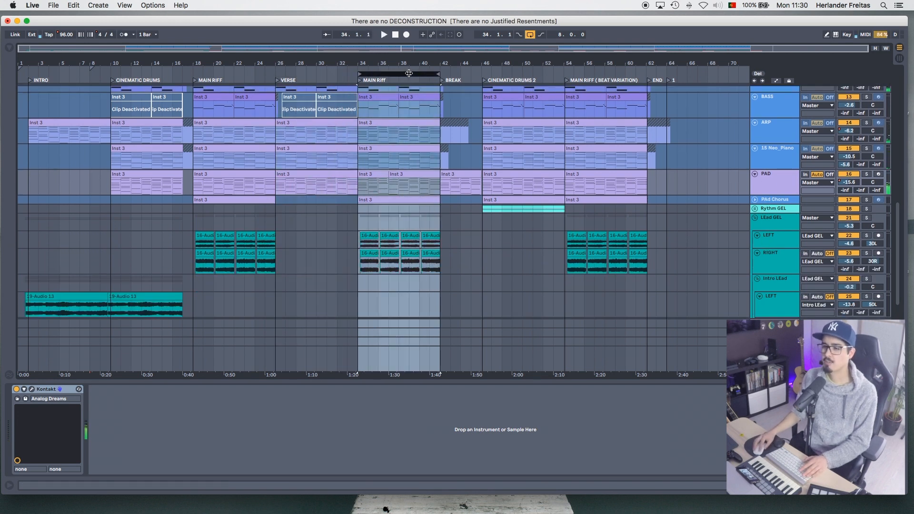
click(755, 200)
click(780, 214)
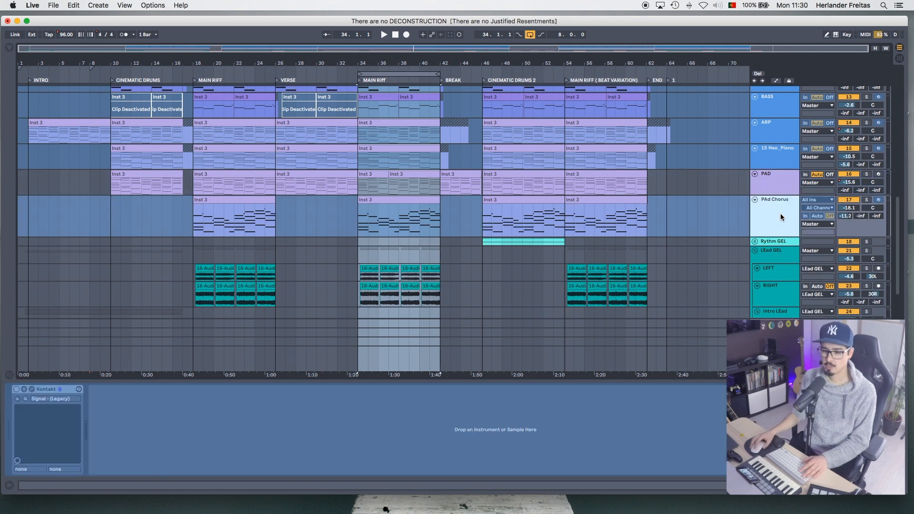
right_click(780, 214)
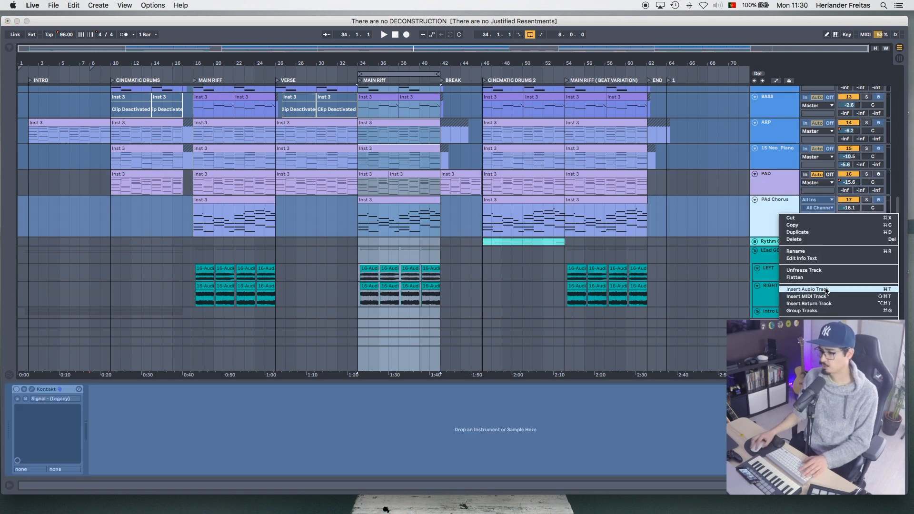
click(387, 207)
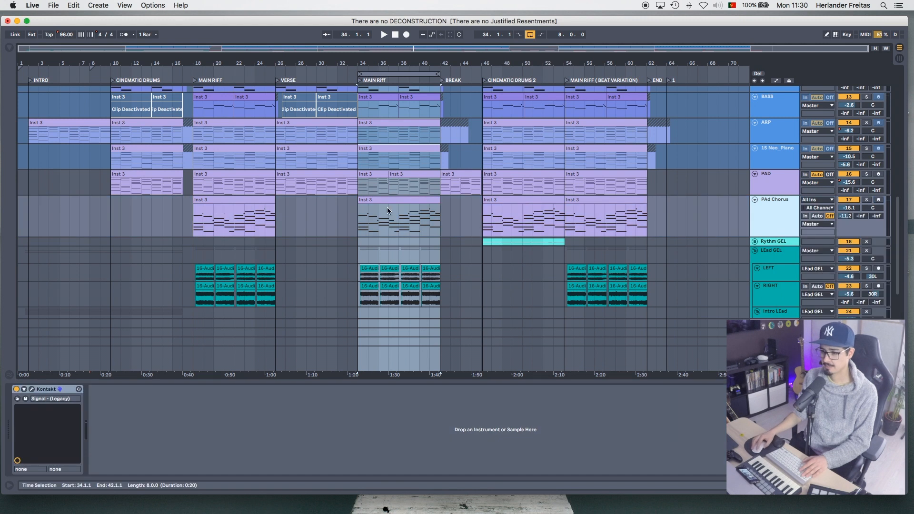
- Solo and play the PAd Chorus track in the second MAIN RIFF loop, and view its Kontakt instrument Signal - (Legacy)
click(421, 203)
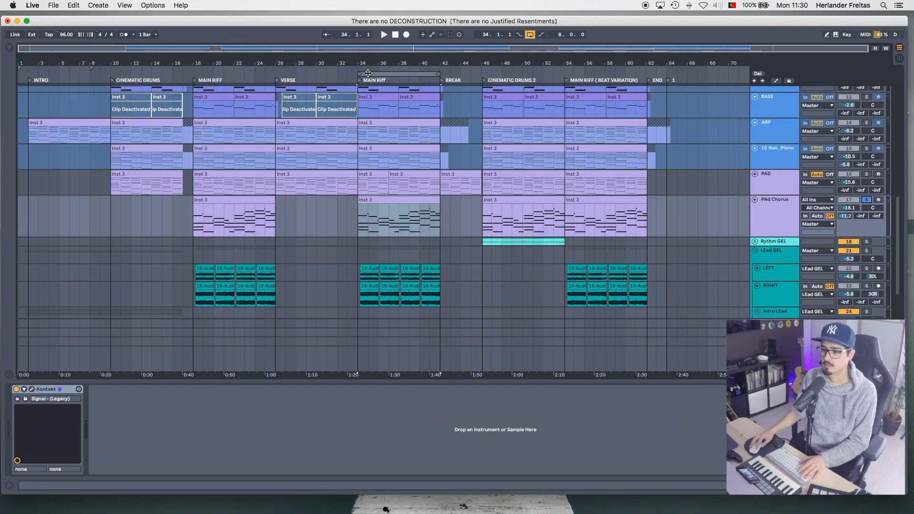
click(368, 73)
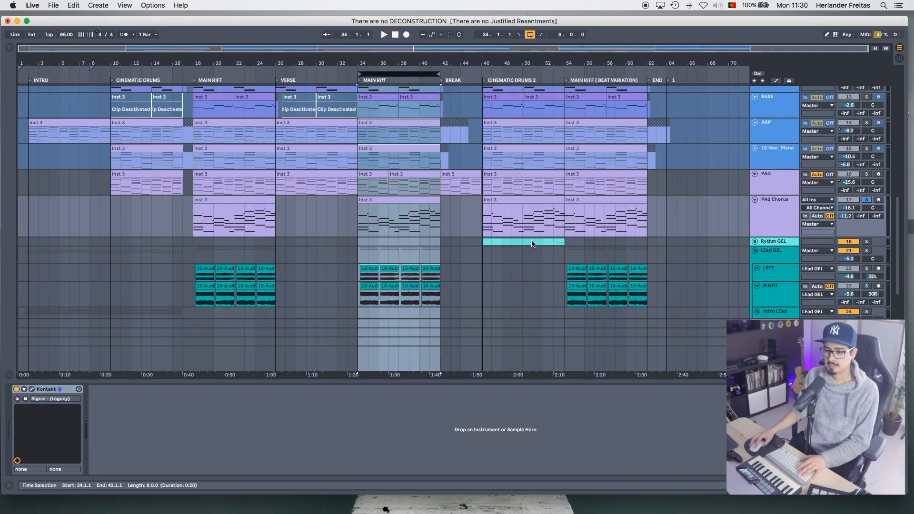
key(space)
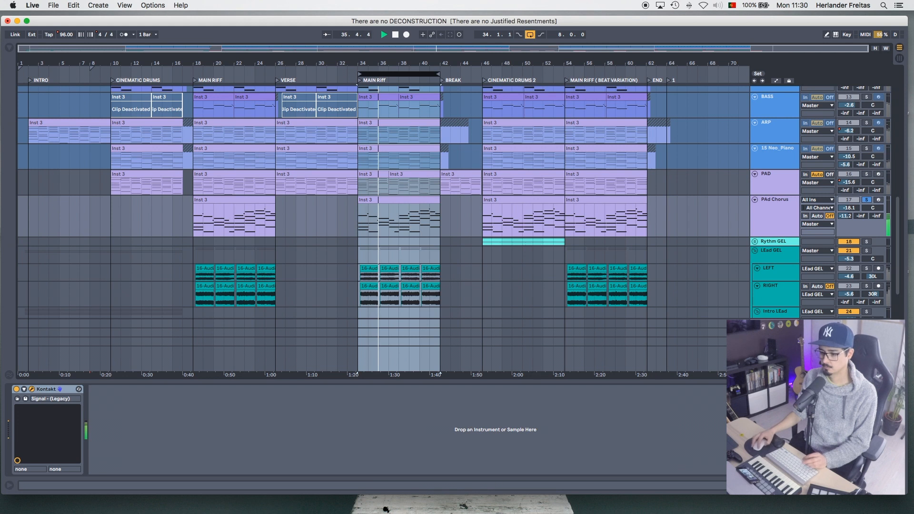
drag(509, 512, 713, 106)
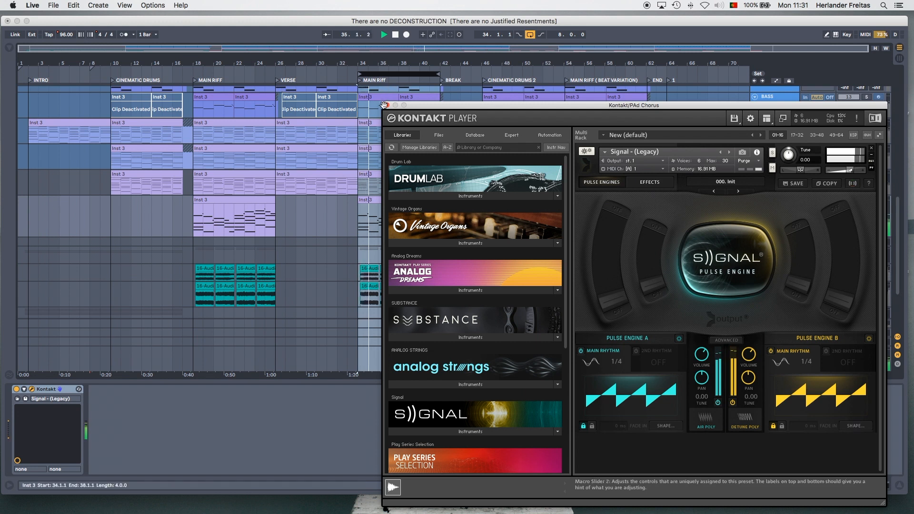
click(386, 106)
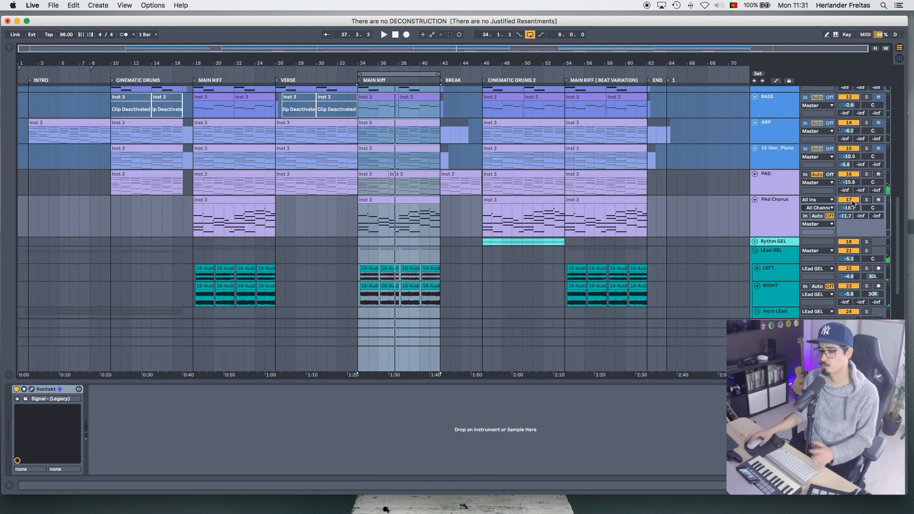
- Play the second MAIN RIFF loop with the full mix including the PAd Chorus track, and stop playback
key(space)
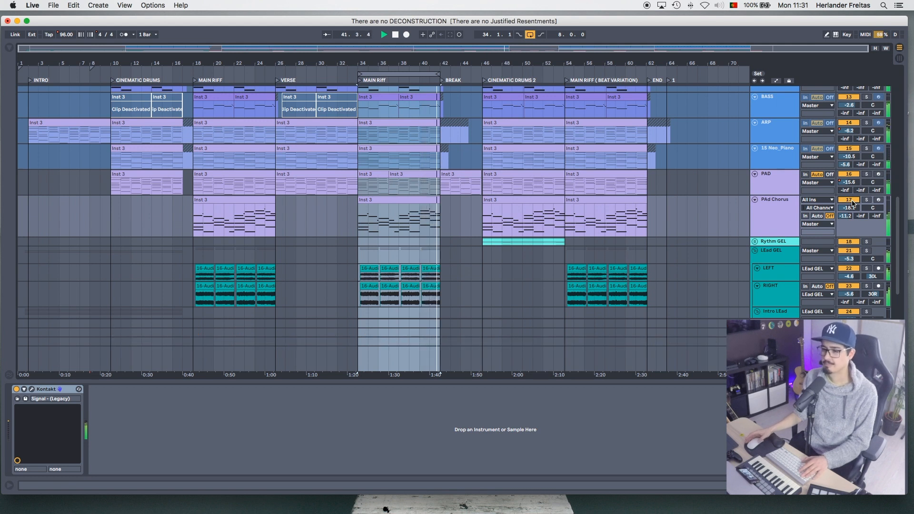
click(787, 213)
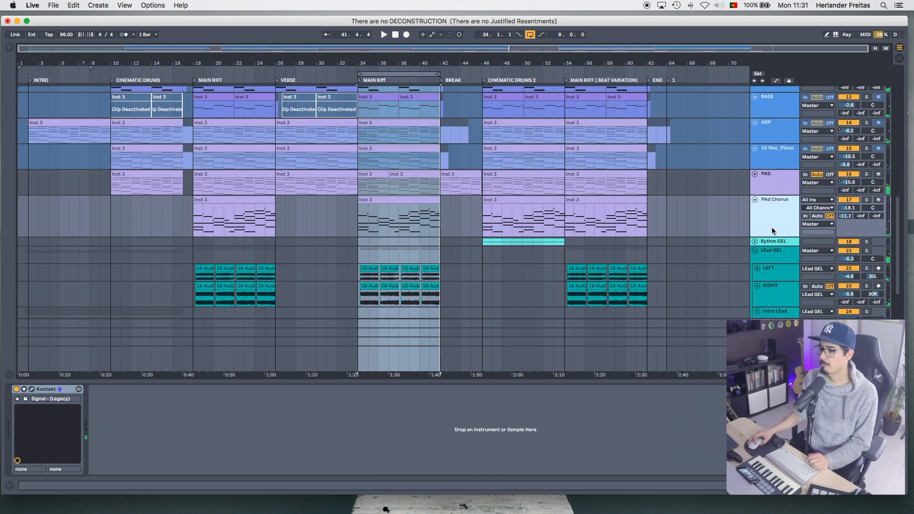
- Move the loop to the INTRO section
scroll(771, 227, down, 4)
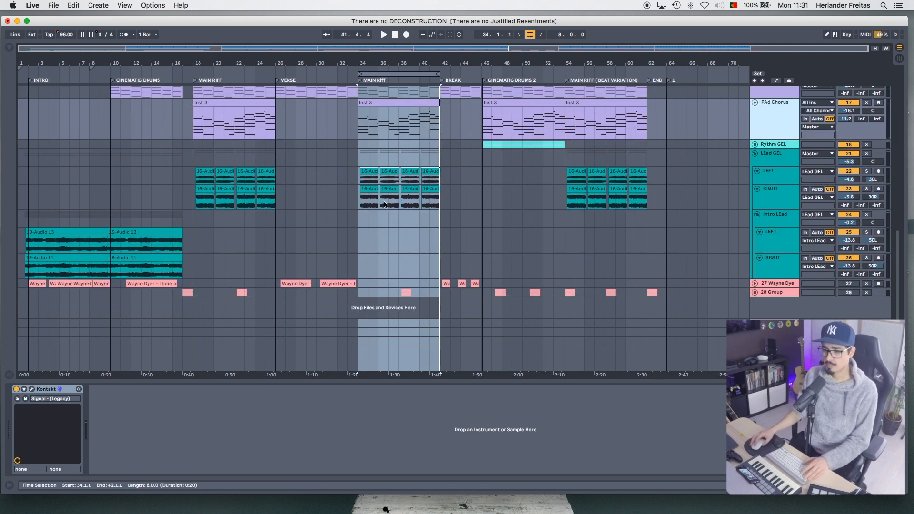
drag(420, 75, 92, 95)
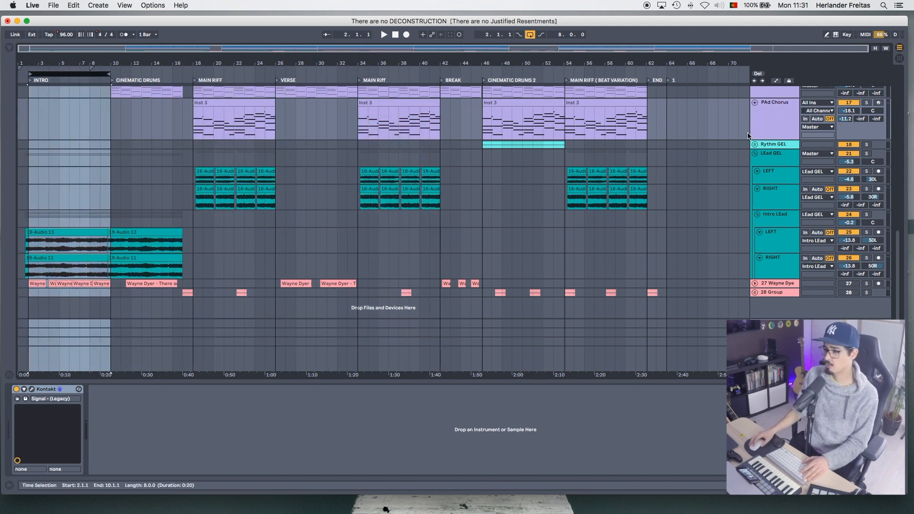
- Freeze the PAD and PAd Chorus tracks together
scroll(752, 134, up, 2)
click(776, 122)
right_click(776, 127)
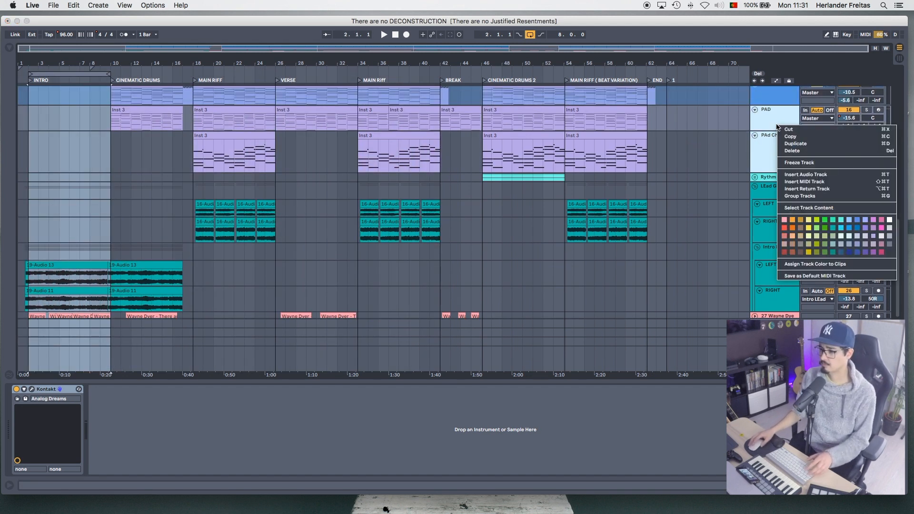
click(797, 163)
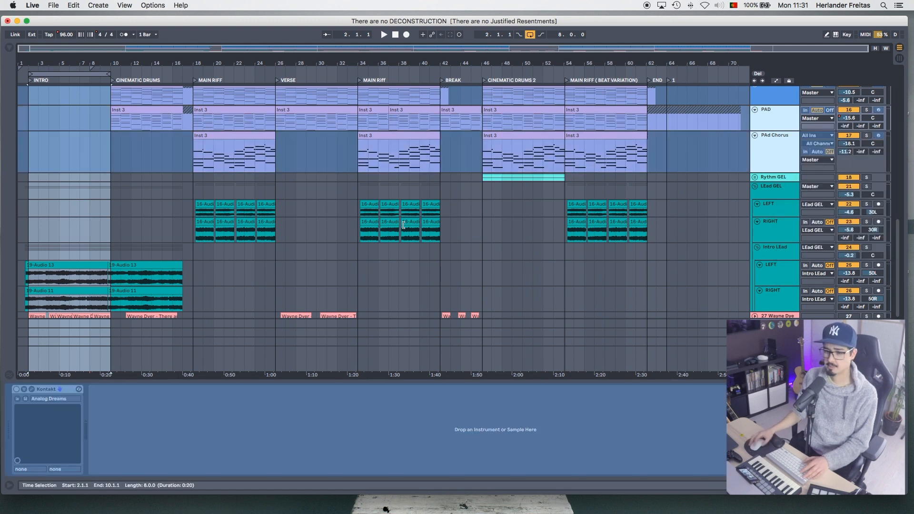
- Extend the start of the INTRO loop back to bar 1, play the section with the lead guitars, and stop playback
scroll(143, 241, down, 2)
key(space)
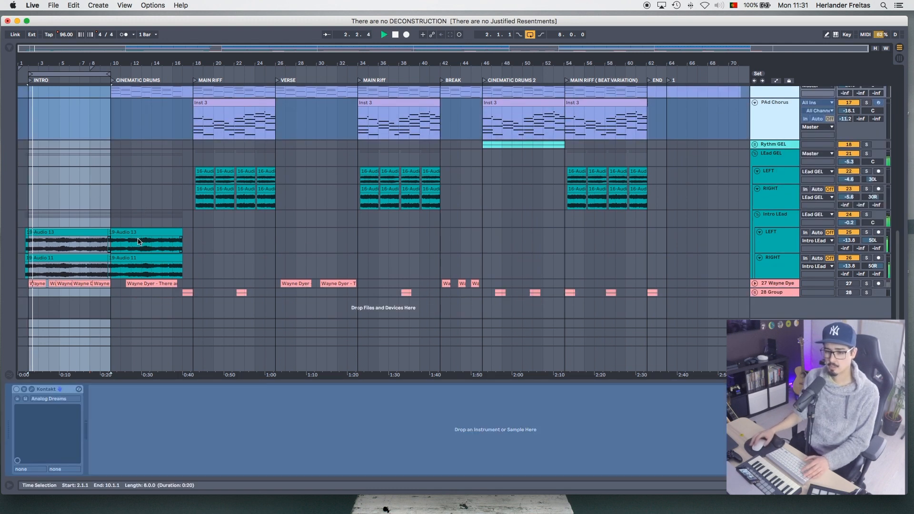
click(30, 75)
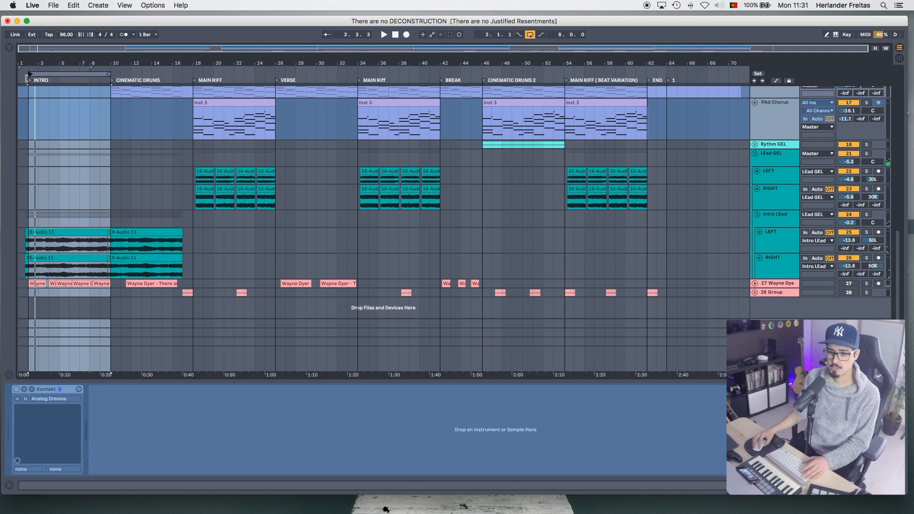
drag(22, 79, 19, 79)
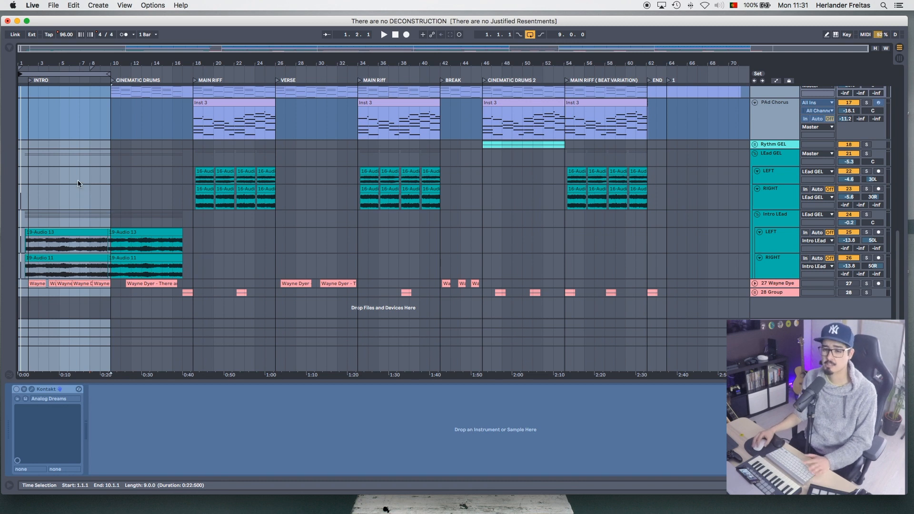
key(space)
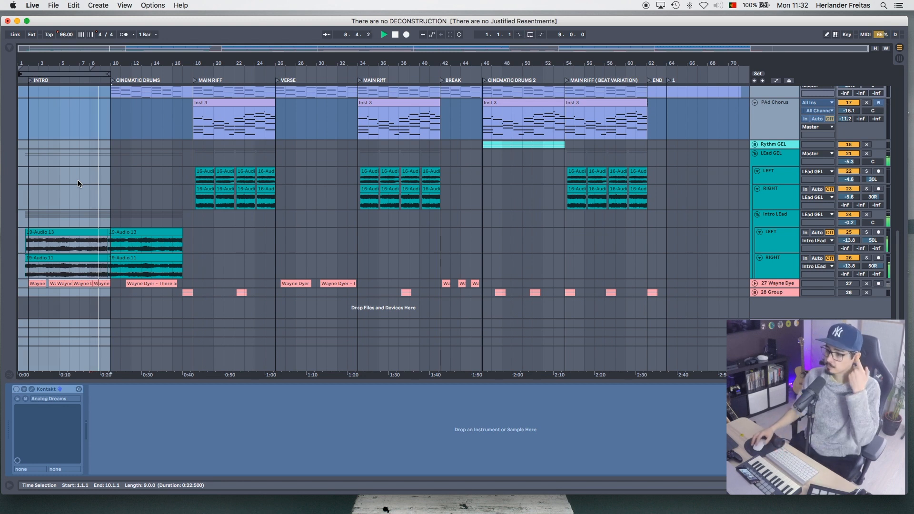
key(space)
- Move the loop to the MAIN RIFF (BEAT VARIATION) section, play it with the LEad GEL group soloed, and stop playback
drag(69, 75, 610, 134)
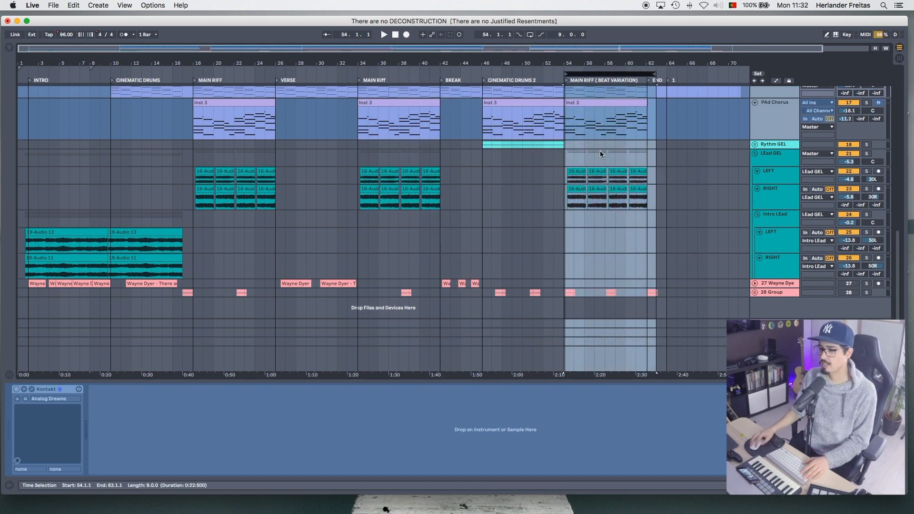
click(577, 170)
key(space)
click(866, 153)
key(space)
- Move the loop to the CINEMATIC DRUMS 2 section and play it with only the Rythm GEL group soloed
drag(590, 75, 508, 79)
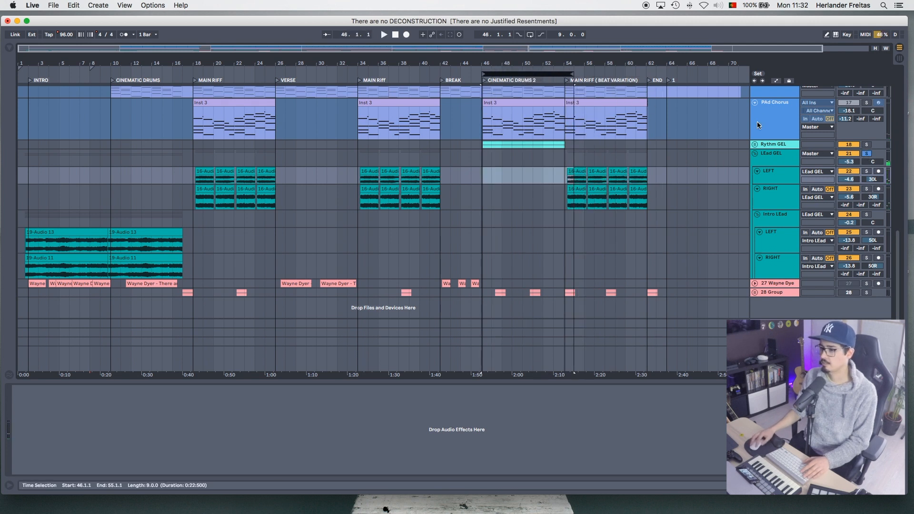
click(866, 144)
key(space)
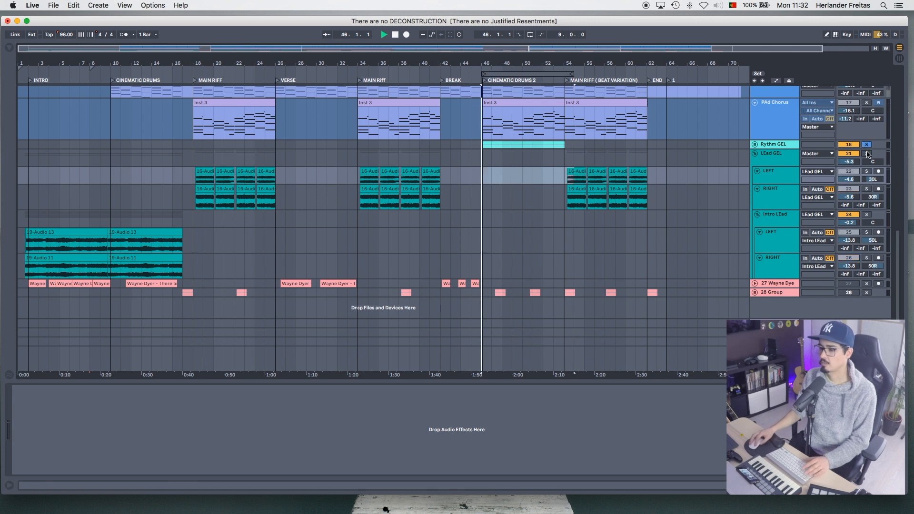
- Unfold the Rythm GEL group, unsolo it to hear the guitars in the full mix, and stop playback
click(756, 144)
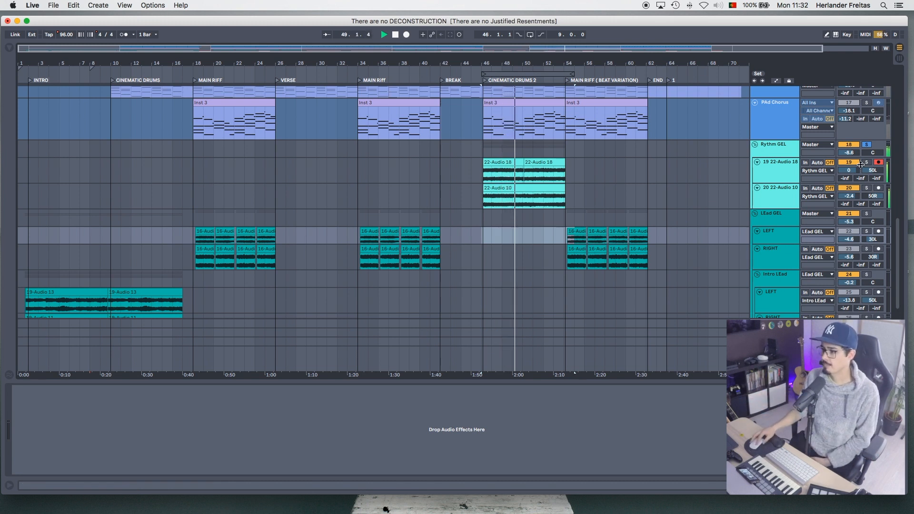
click(866, 145)
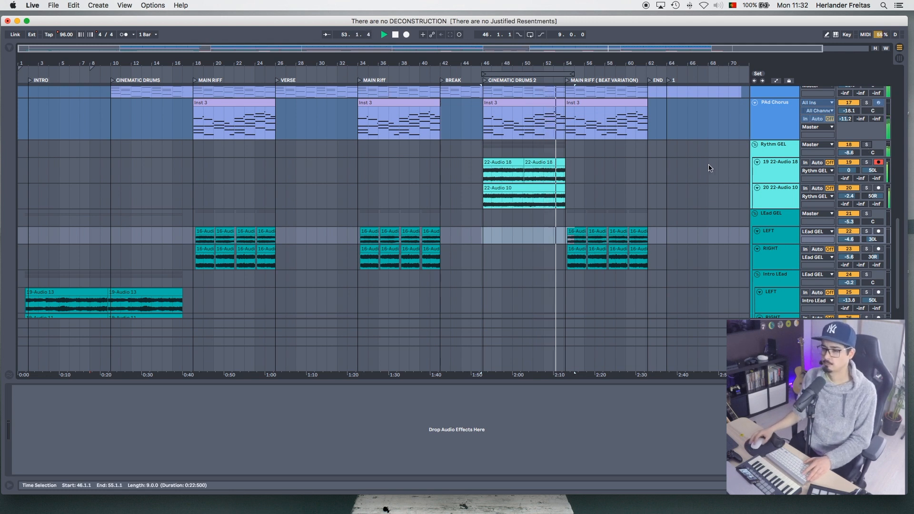
key(space)
- Unfold the 27 Wayne Dyer voice track and the 28 Group beneath it
scroll(663, 255, down, 3)
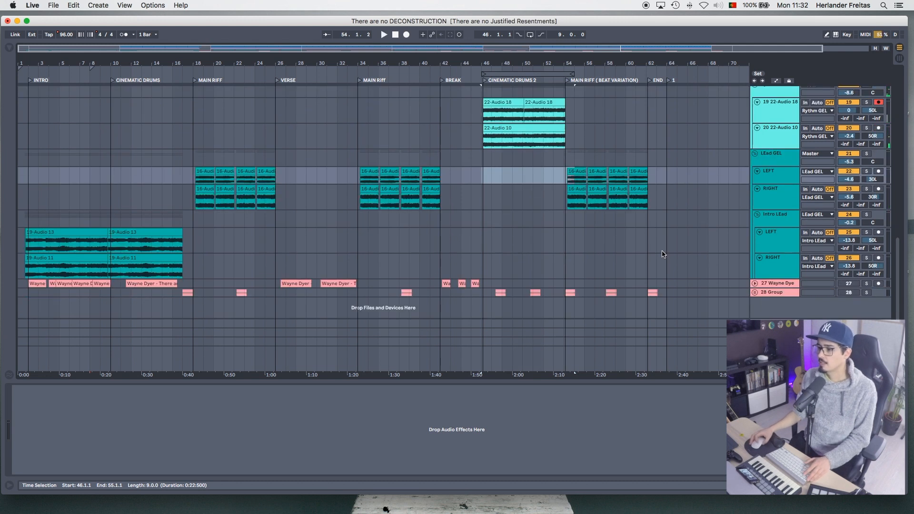
click(756, 284)
scroll(752, 283, down, 1)
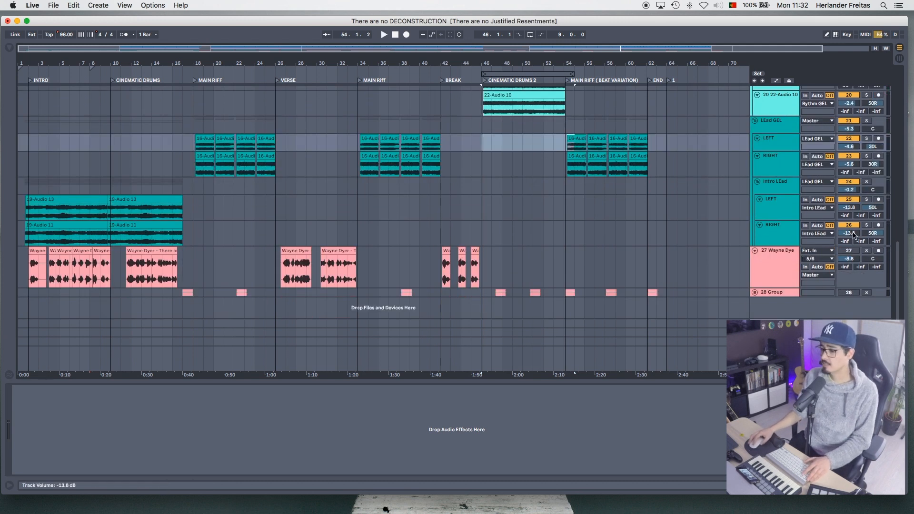
click(754, 292)
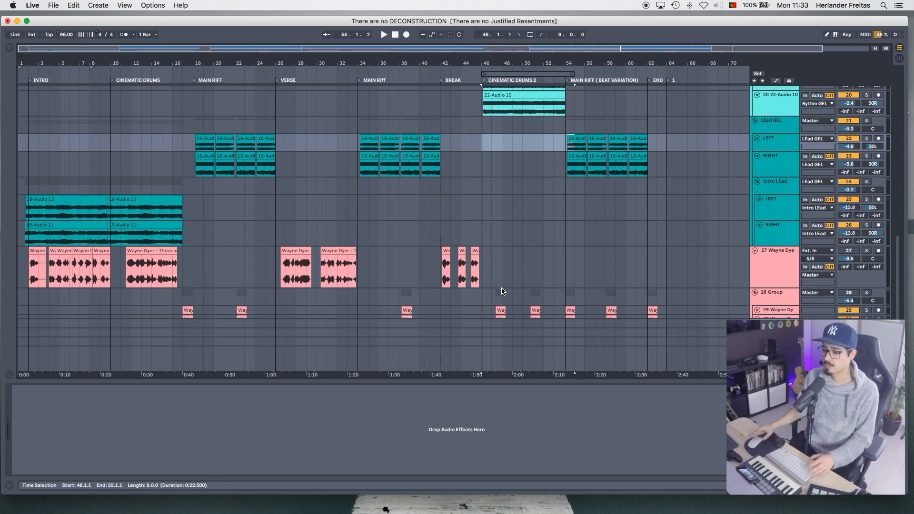
- Show the 27 Wayne Dyer track's effects chain, play its first clip in the INTRO section, and stop playback
click(771, 264)
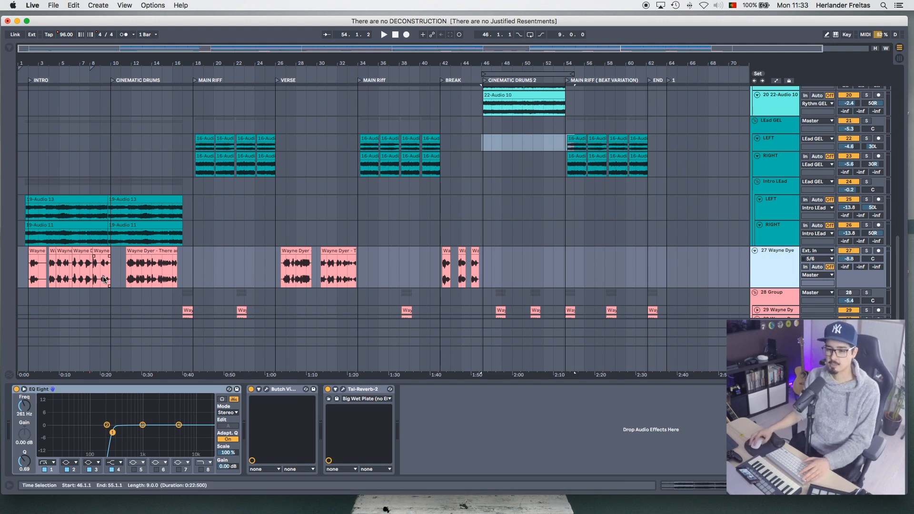
key(space)
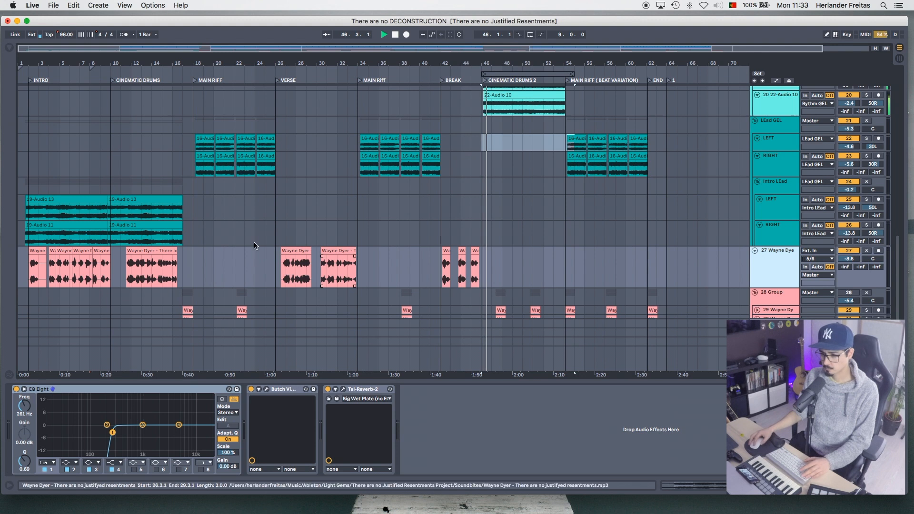
drag(47, 258, 29, 258)
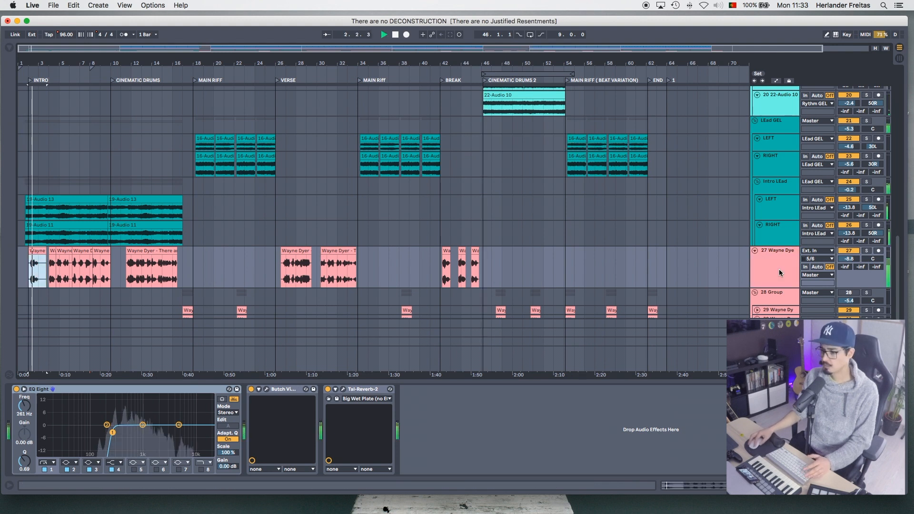
key(space)
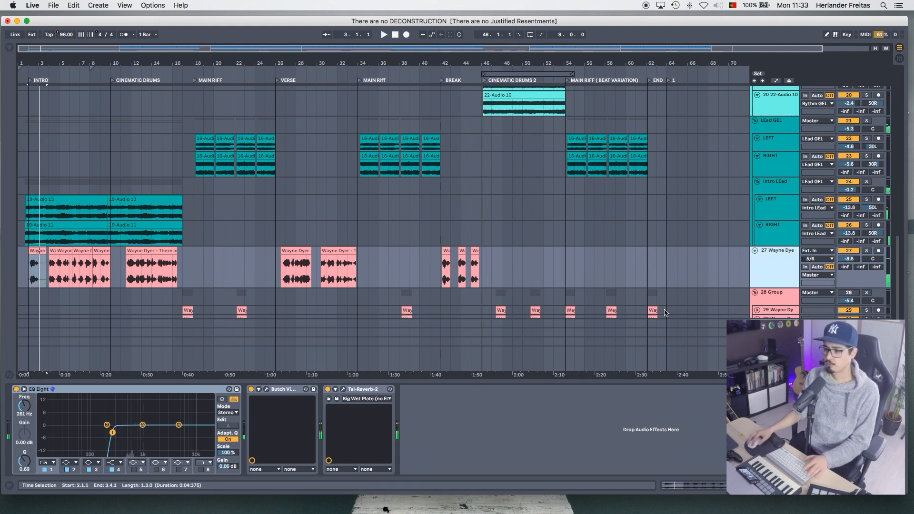
- Solo the 27 Wayne Dyer track, view its Butch Vig Vocals and Tal-Reverb-2 plug-ins, and unsolo it
click(866, 251)
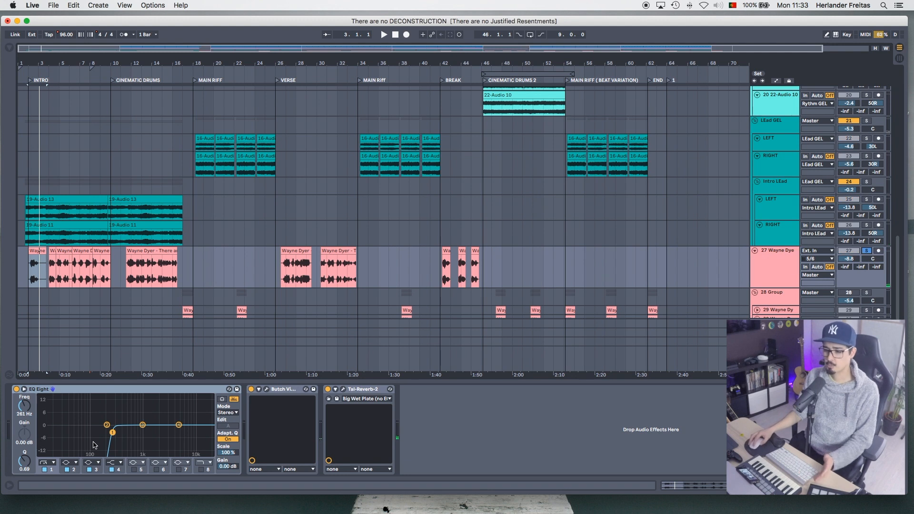
click(266, 389)
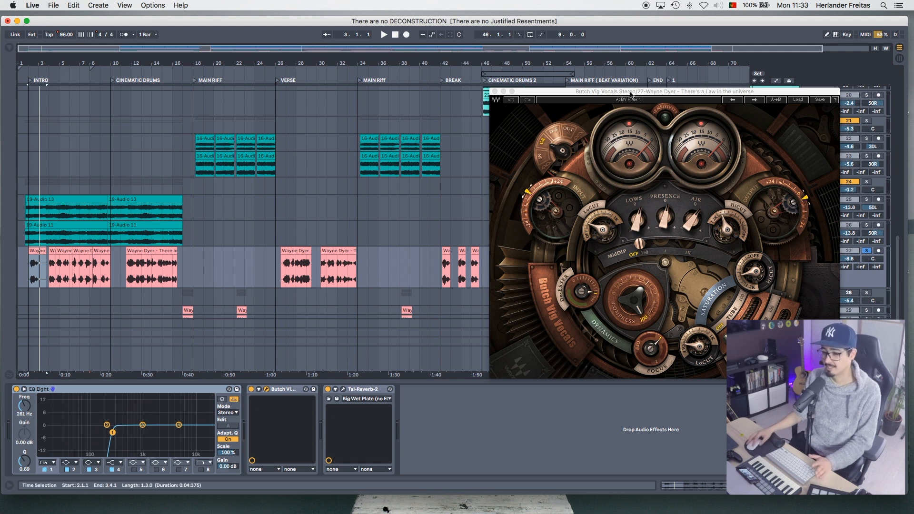
click(495, 91)
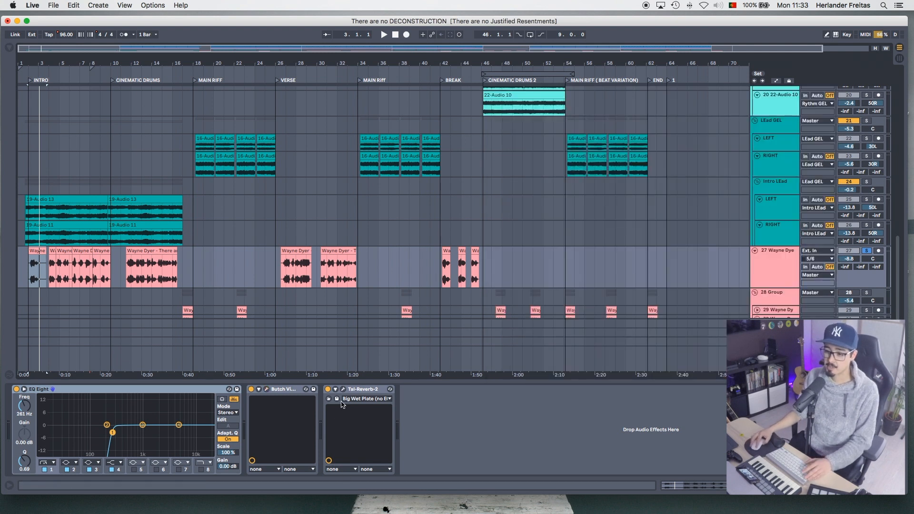
click(343, 389)
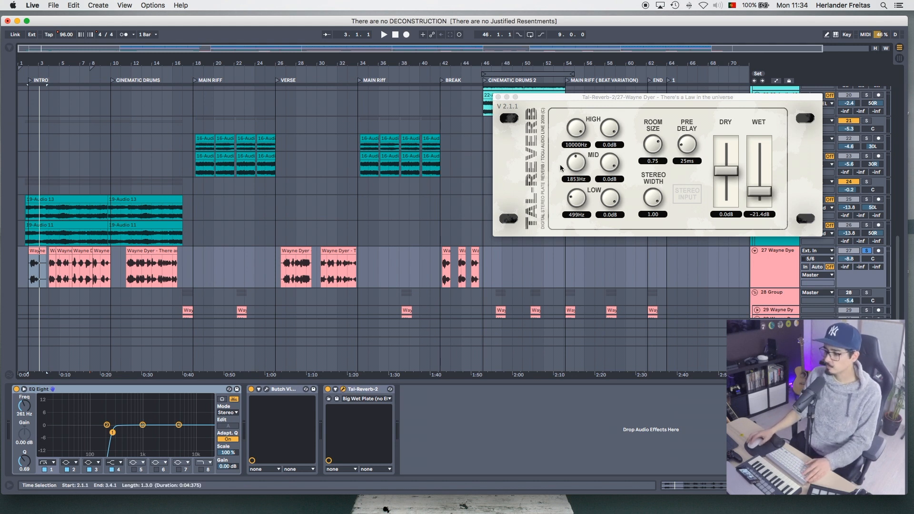
click(498, 98)
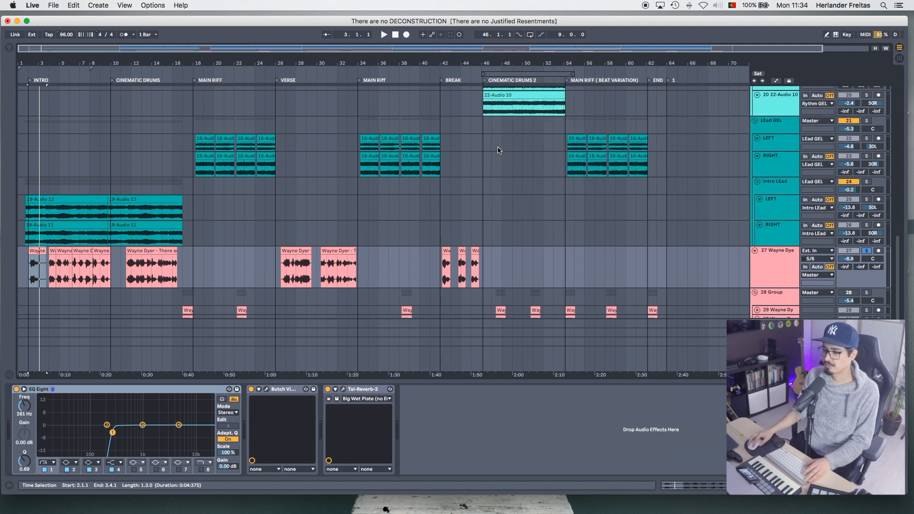
click(867, 251)
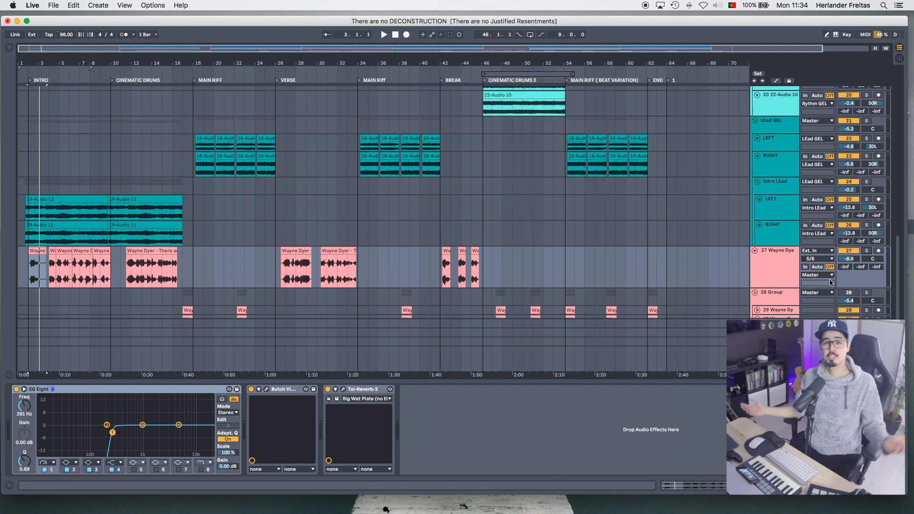